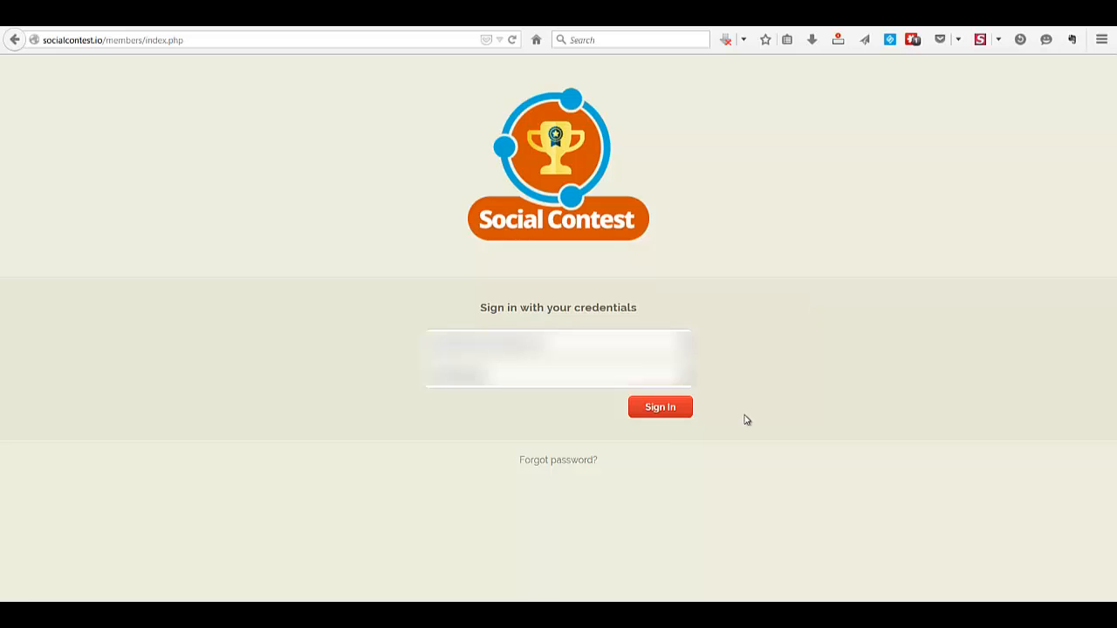
Sign in with the pre-filled credentials and look over the available account options
click(659, 408)
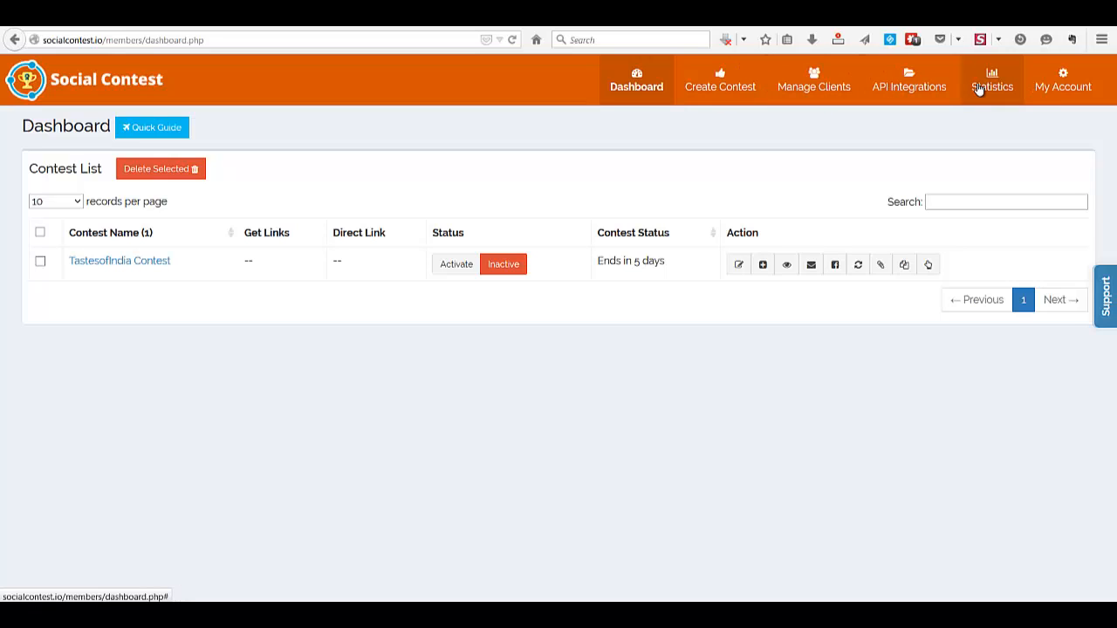
click(1057, 90)
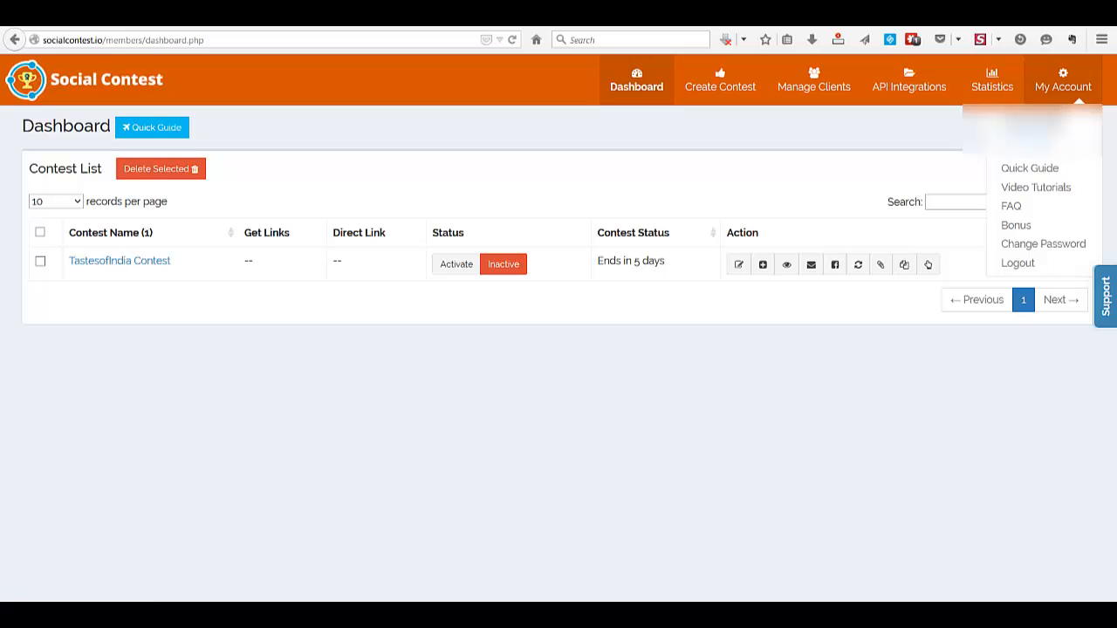
click(942, 136)
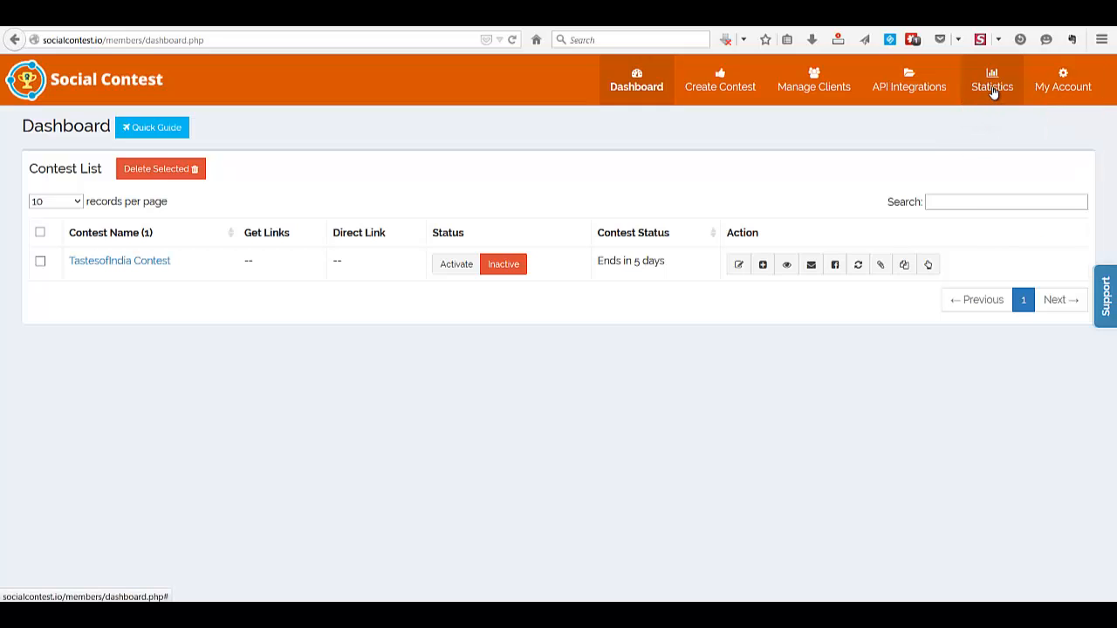
View the My Subscribers, API Integrations and Manage Clients pages
click(991, 92)
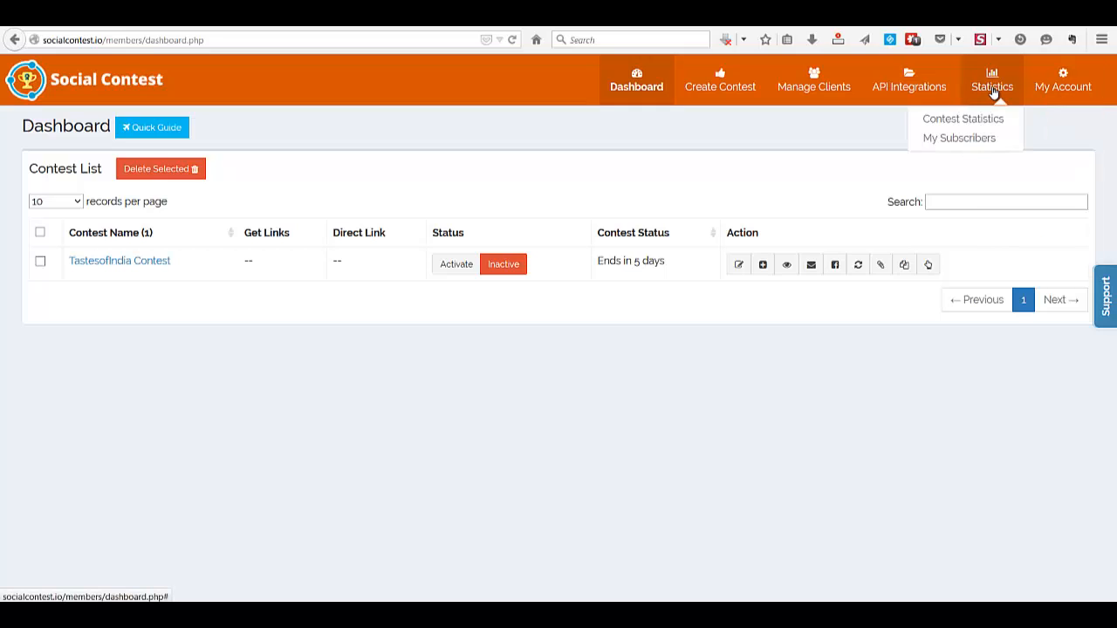
click(930, 139)
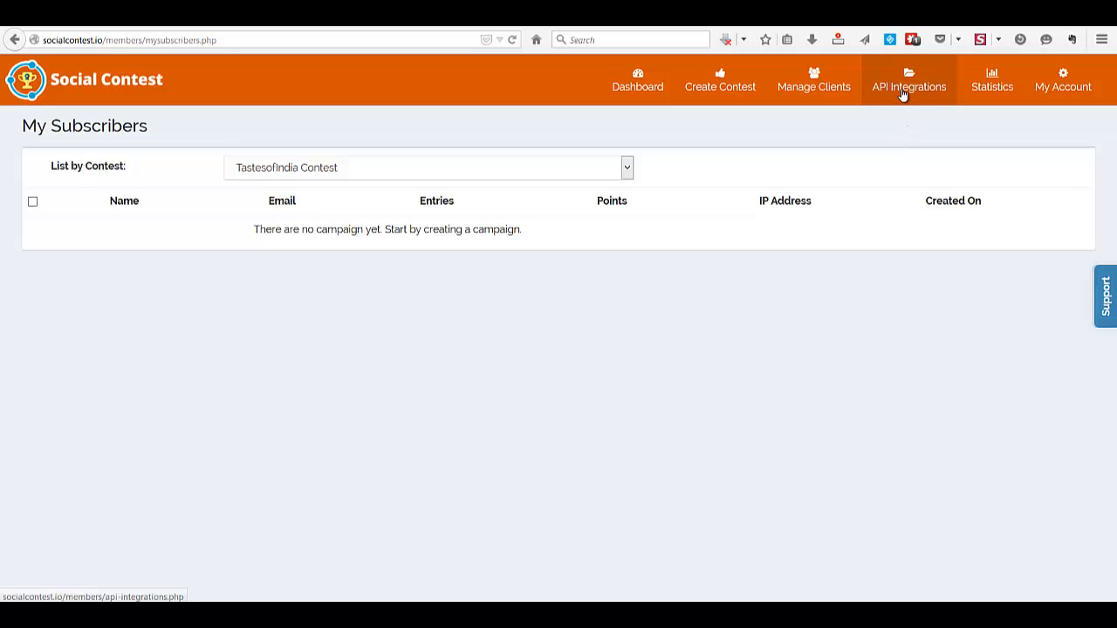
click(903, 94)
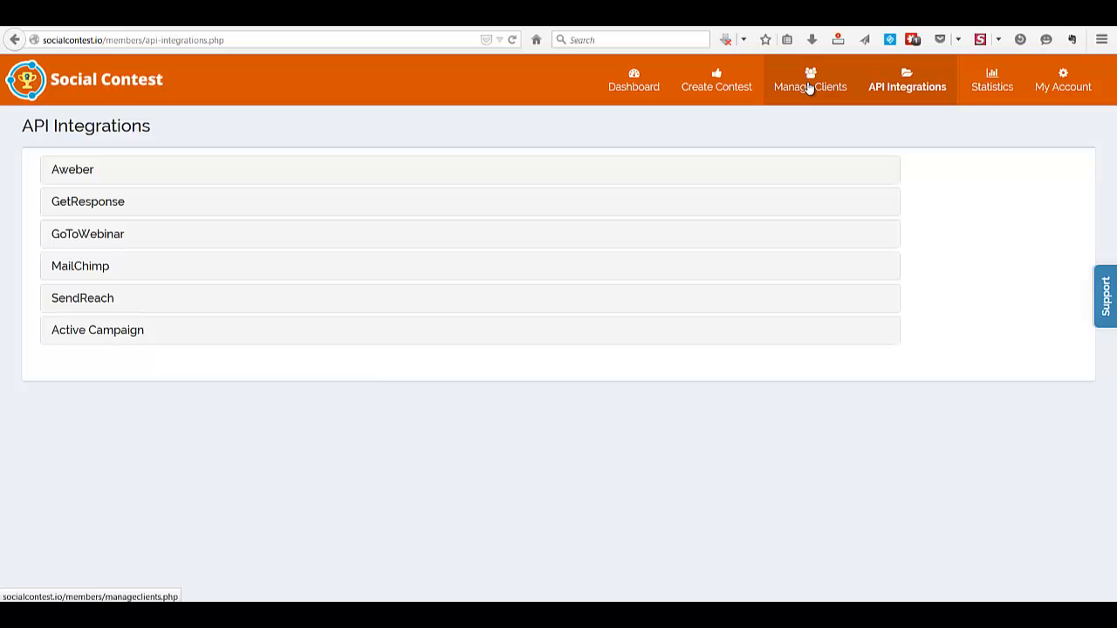
click(810, 87)
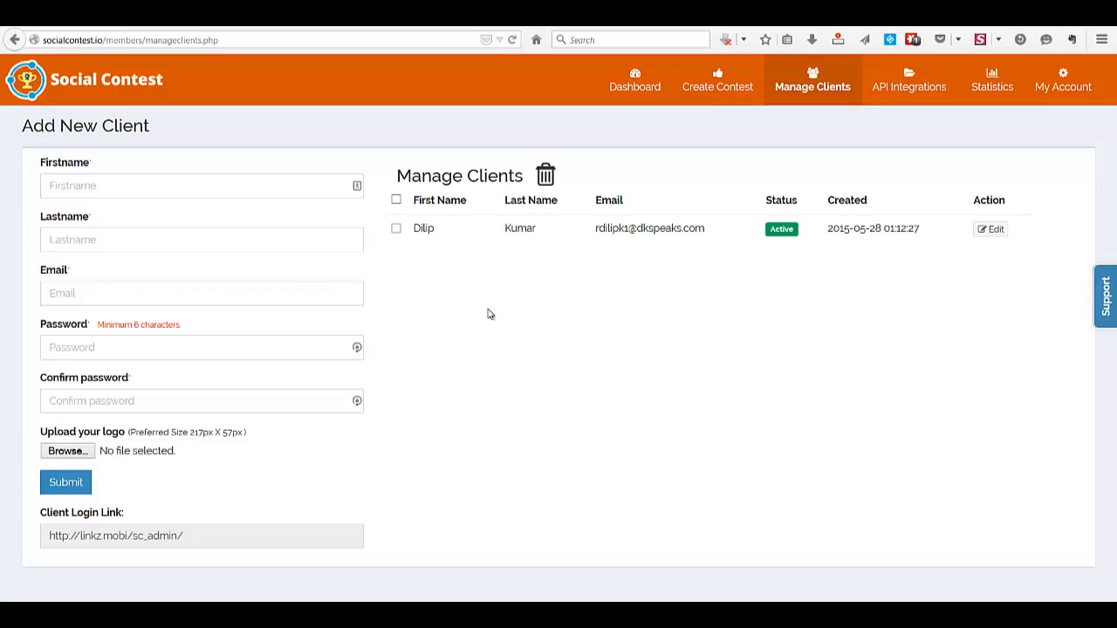
Start a new contest from the Affiliate Marketing template
click(714, 83)
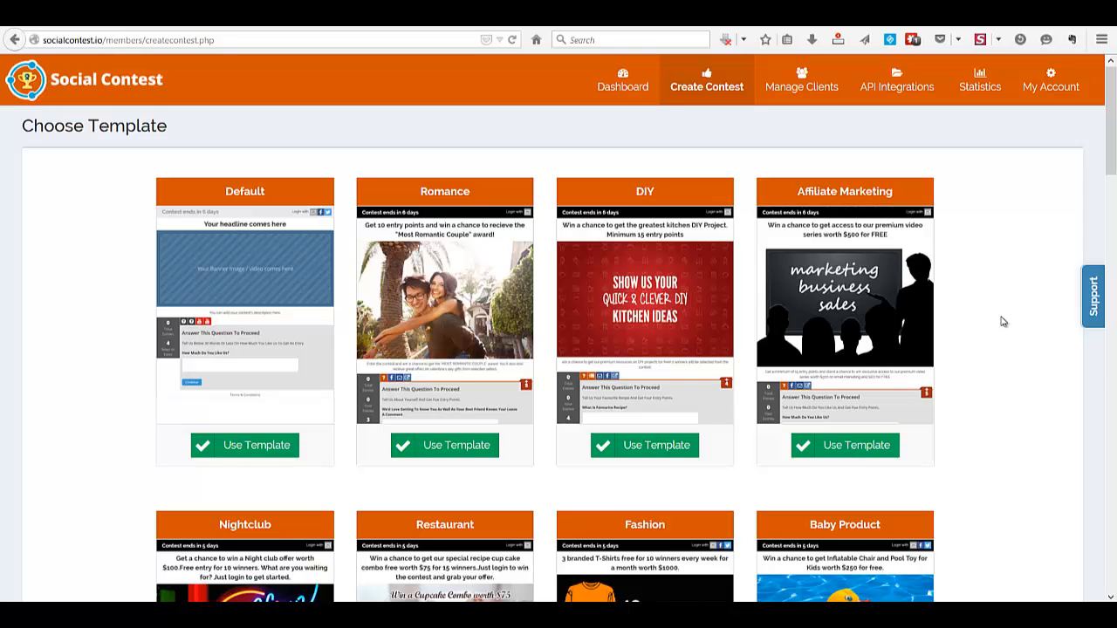
scroll(1003, 322, down, 1)
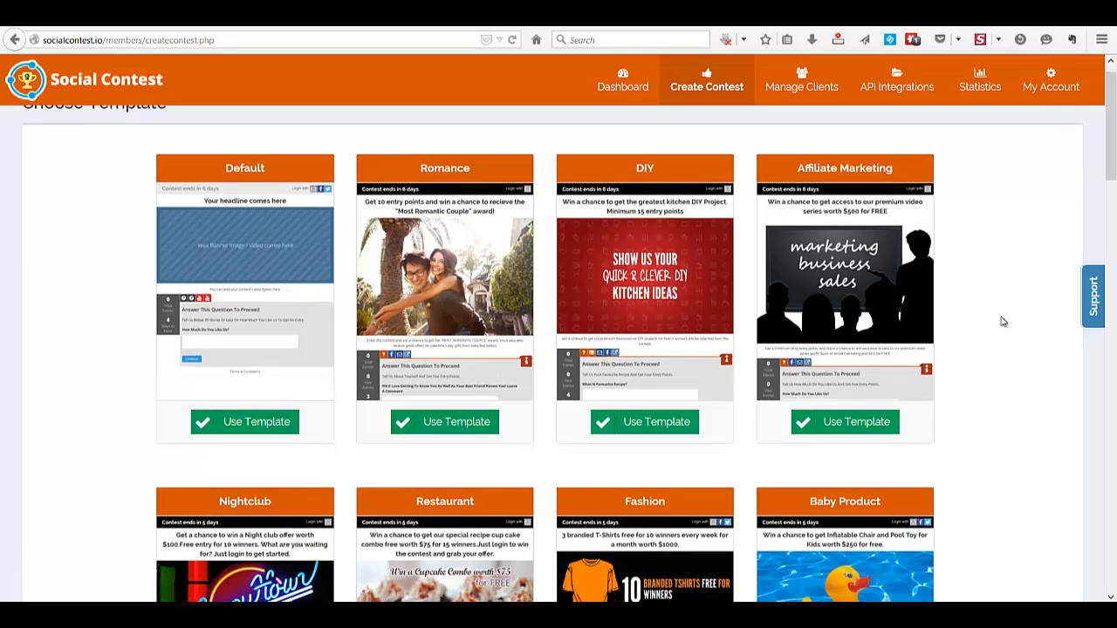
scroll(1002, 322, up, 1)
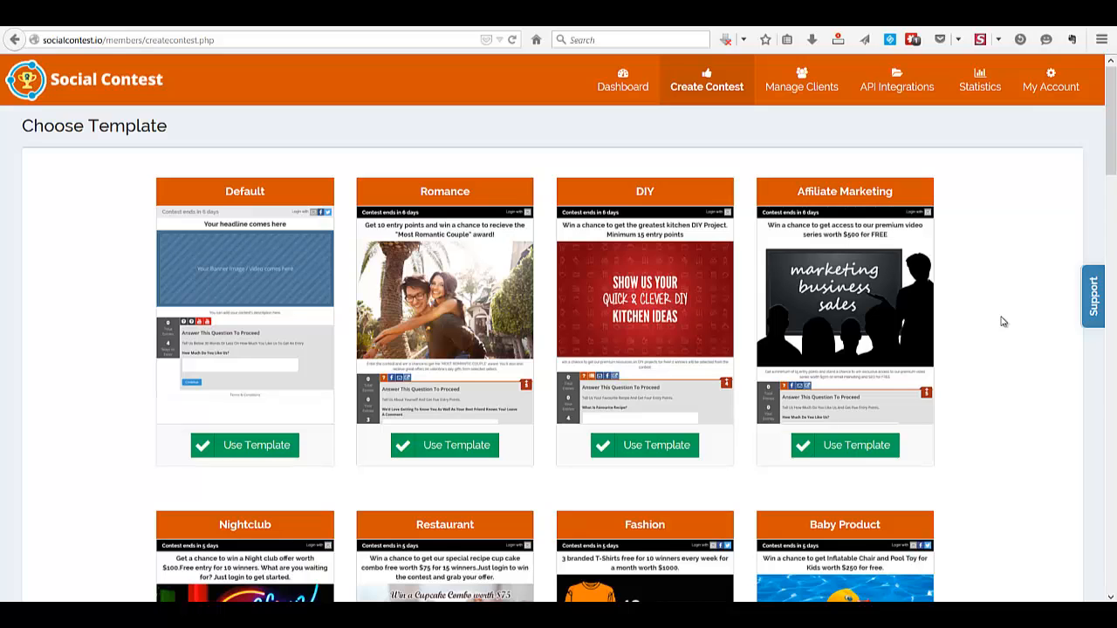
scroll(868, 288, down, 2)
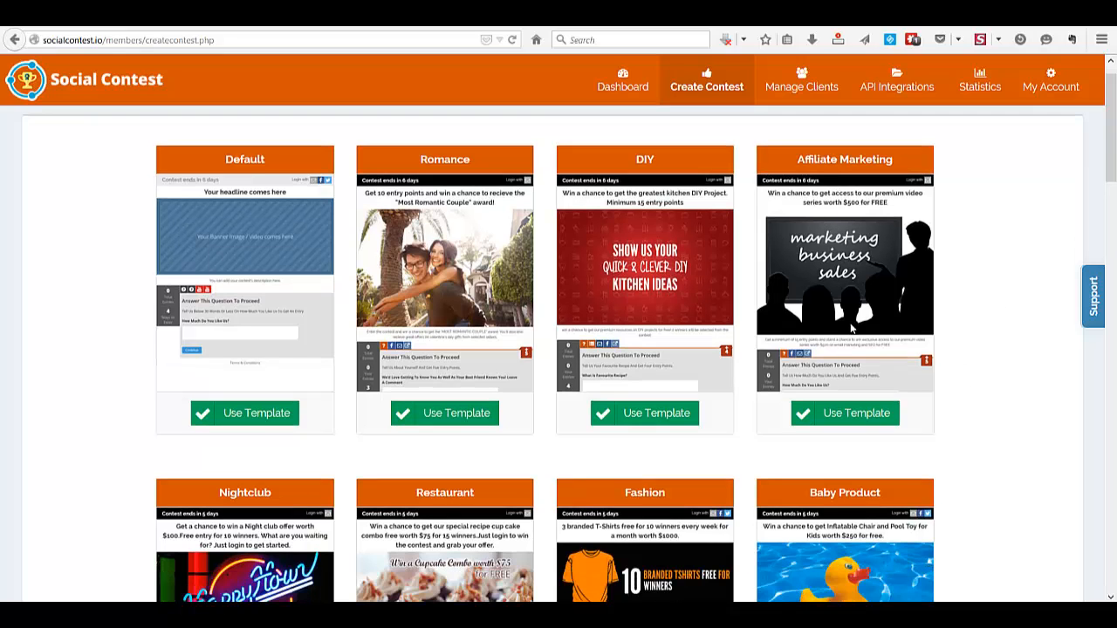
click(846, 419)
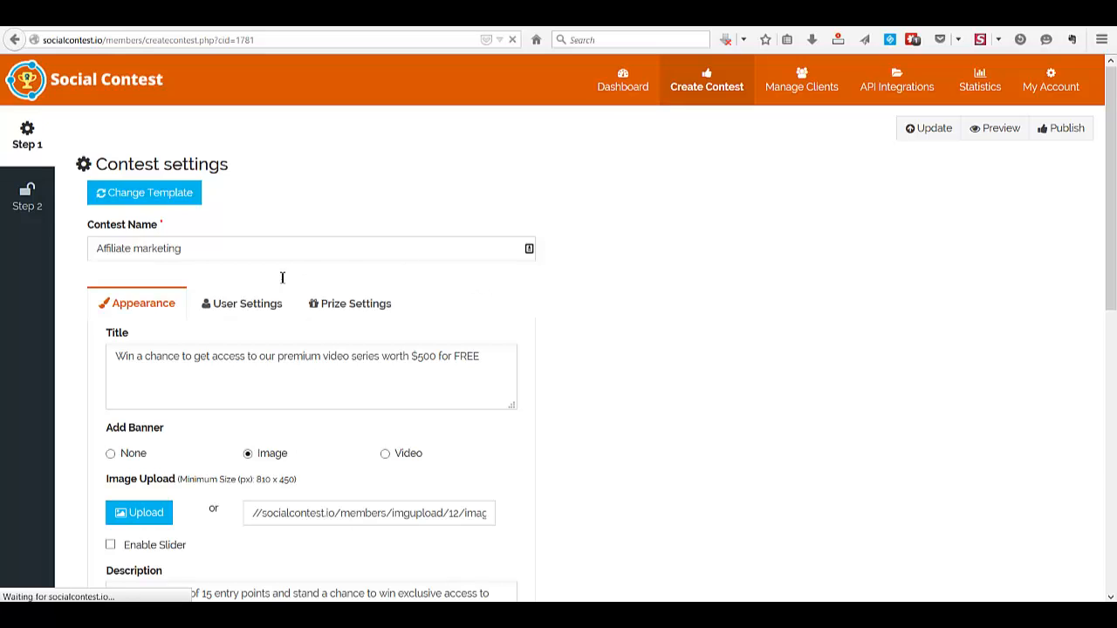
Rename the contest as "Affiliate marketing Freebie"
click(266, 256)
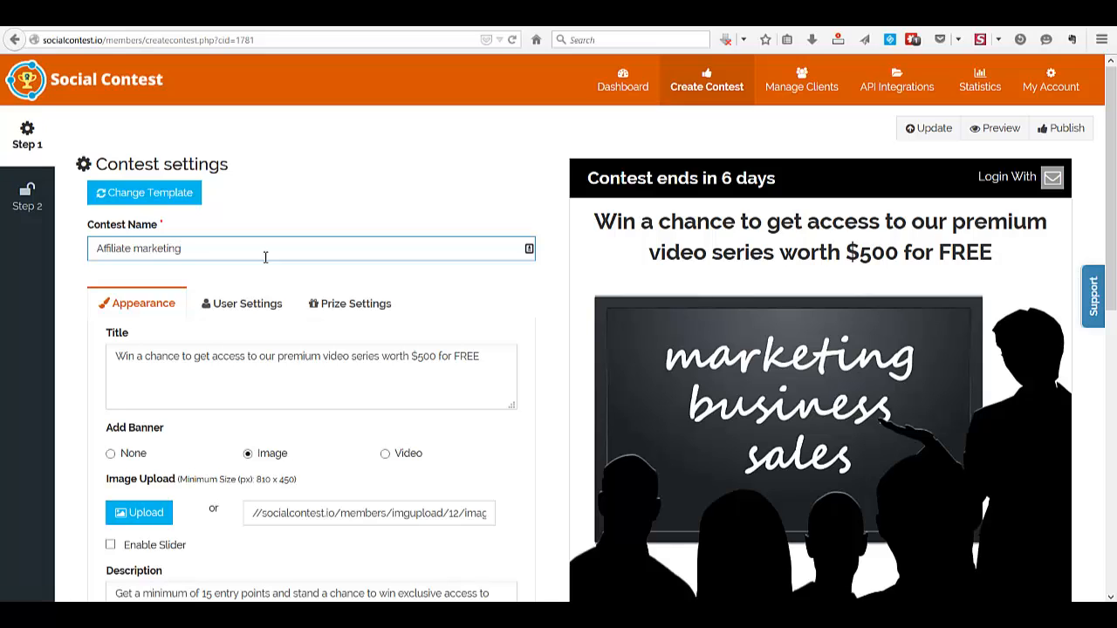
text(Freebie)
click(249, 381)
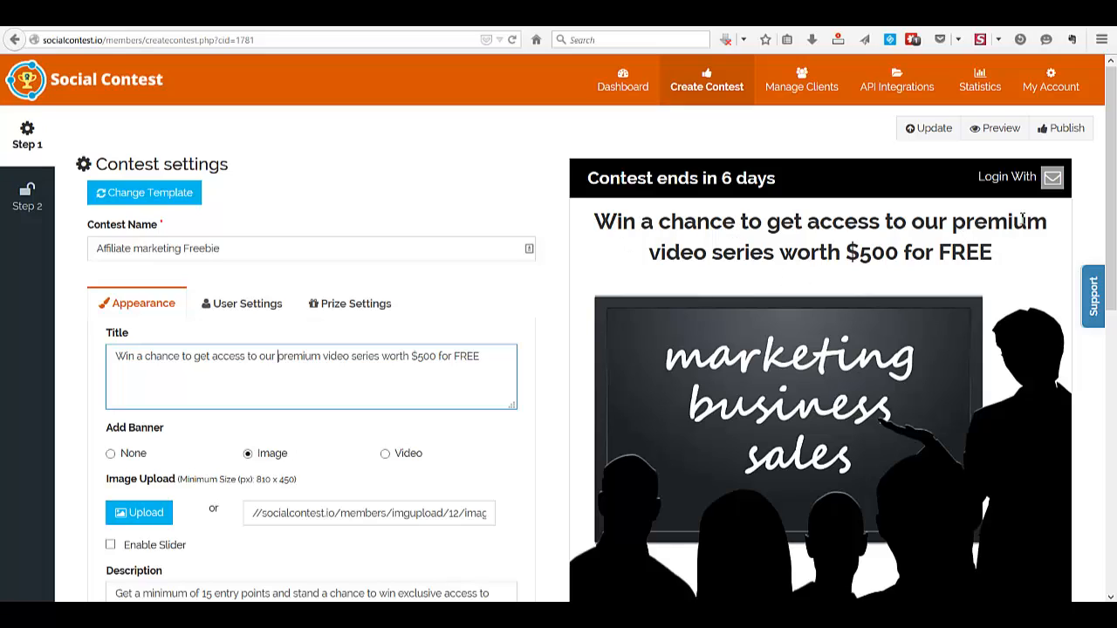
click(298, 356)
Try the None, Image and Video banner options and look at the video embed code
scroll(269, 364, down, 1)
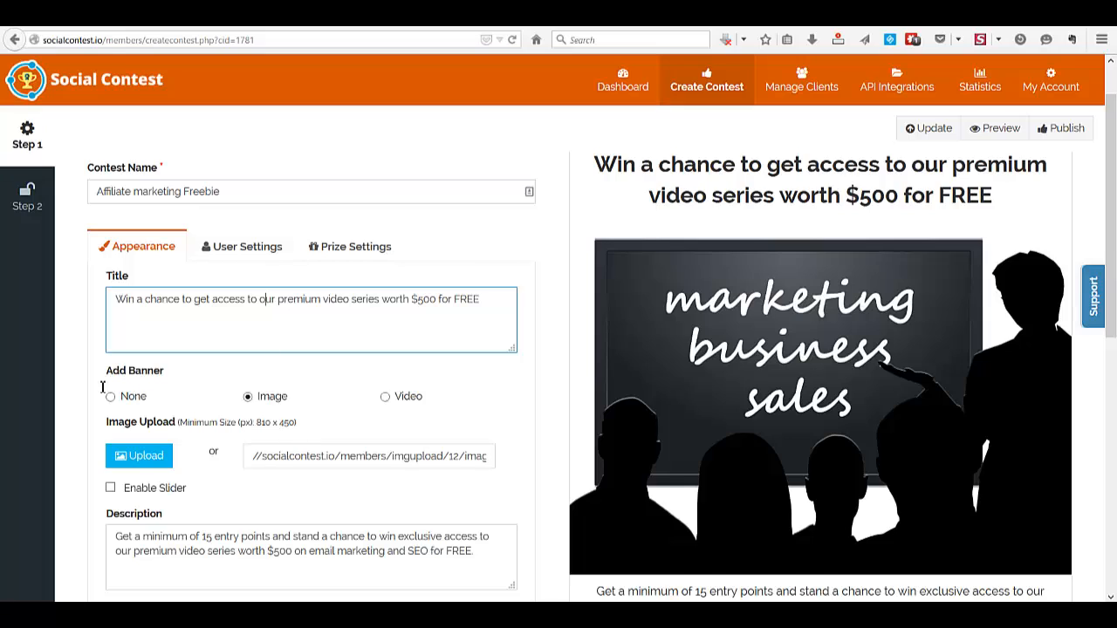
scroll(103, 388, down, 1)
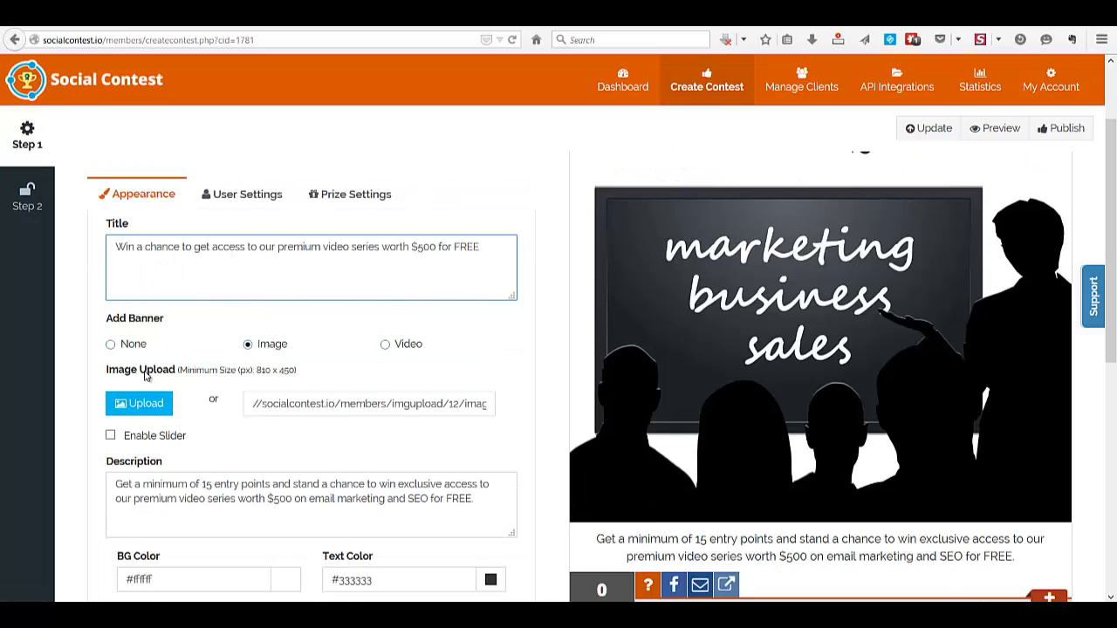
click(110, 344)
click(248, 346)
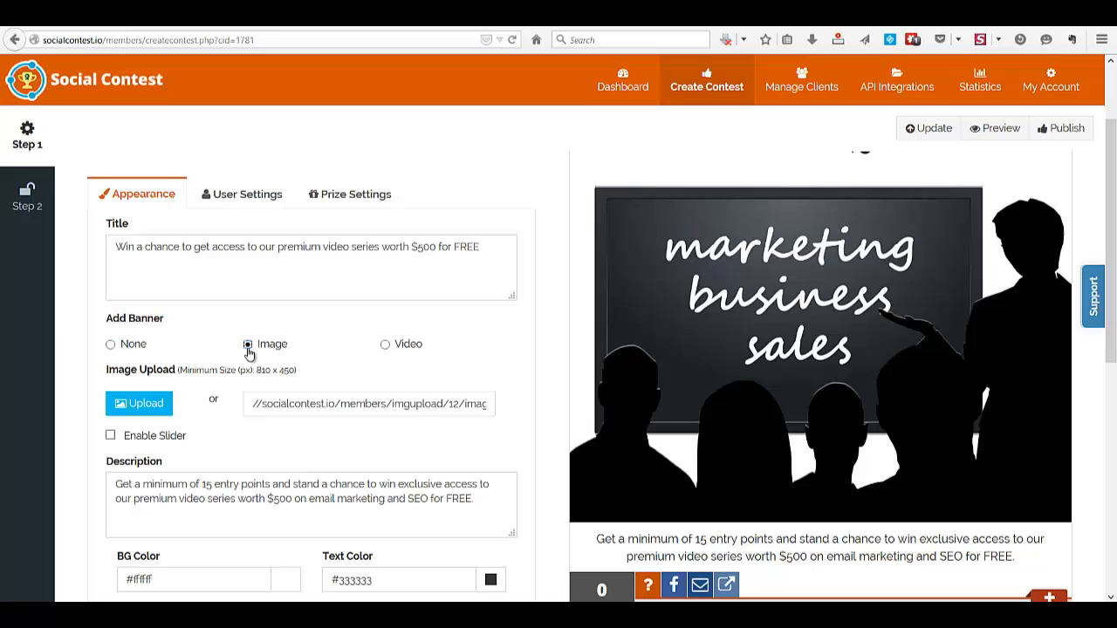
click(386, 347)
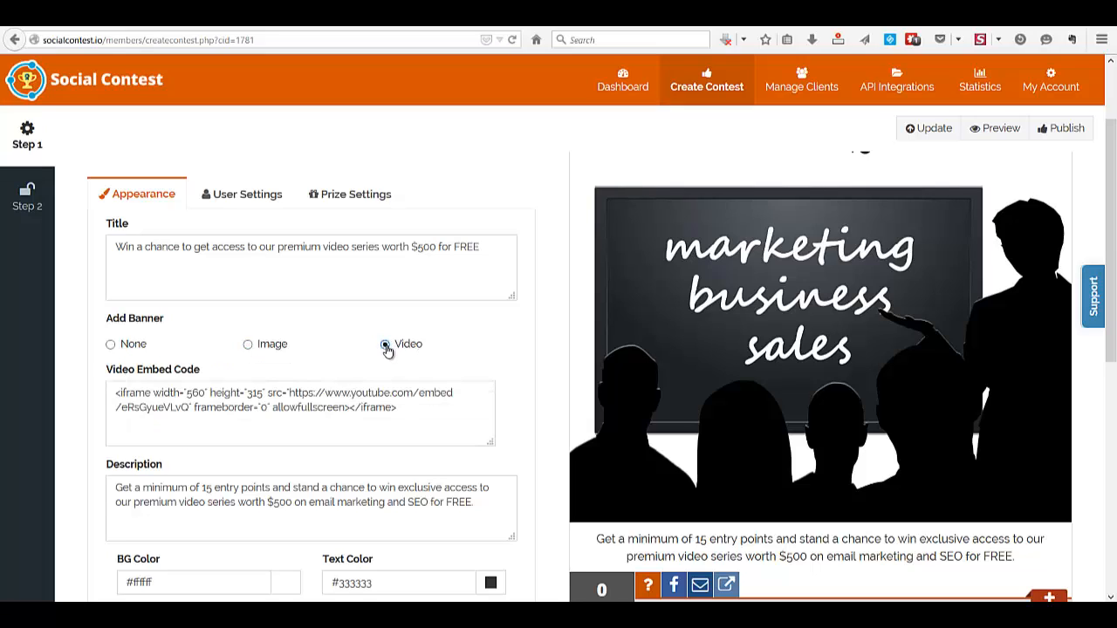
click(249, 410)
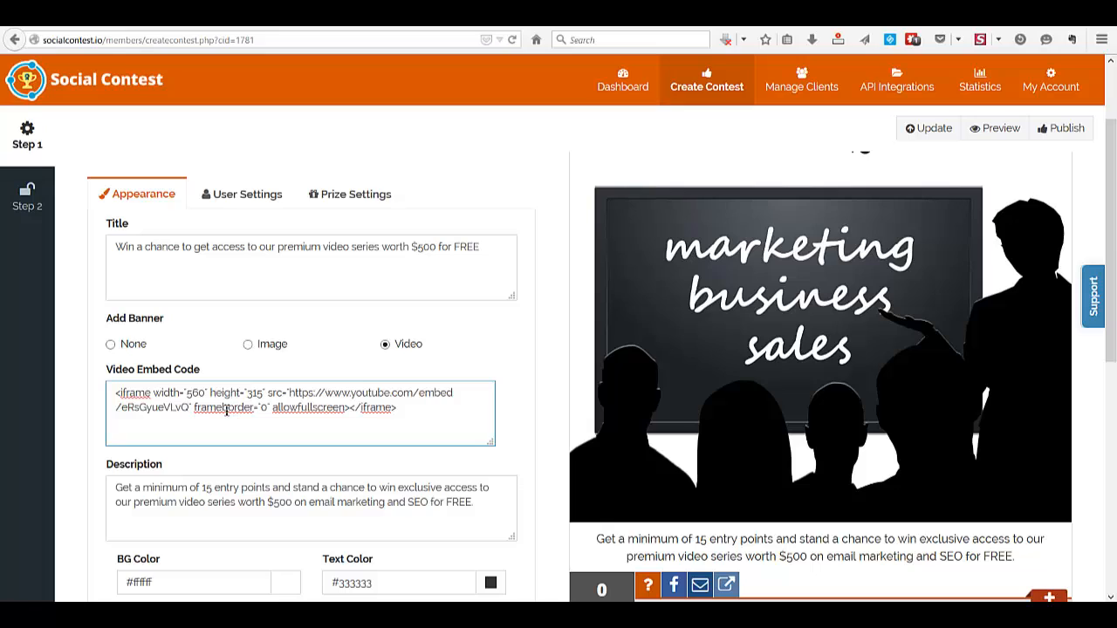
Set the banner type to Image and insert the library photo next to the Amazon gift card image
click(248, 346)
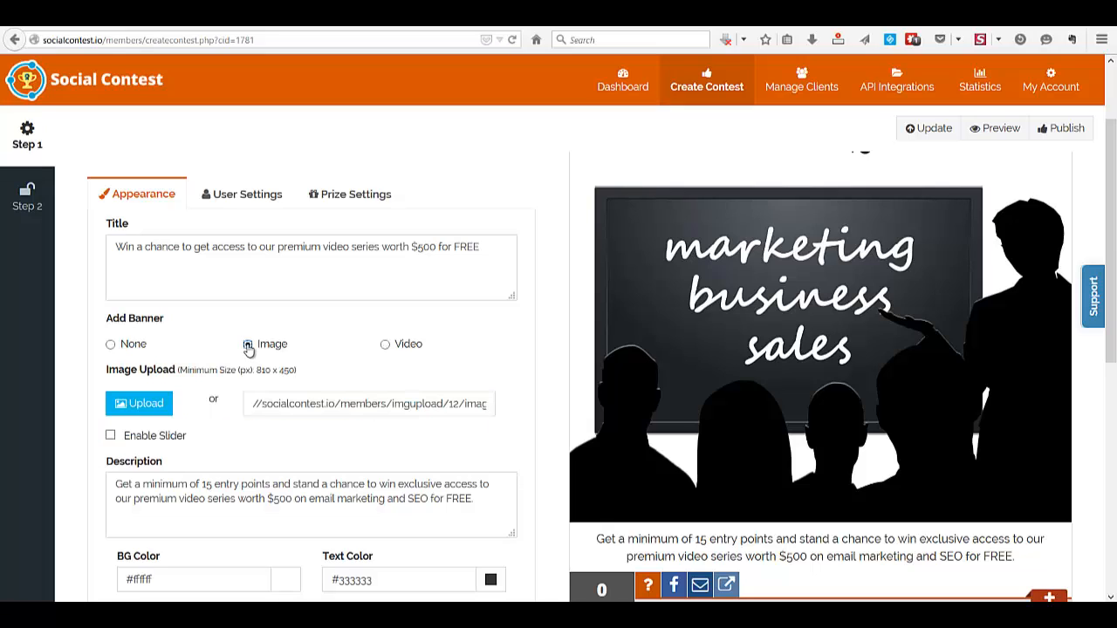
click(136, 409)
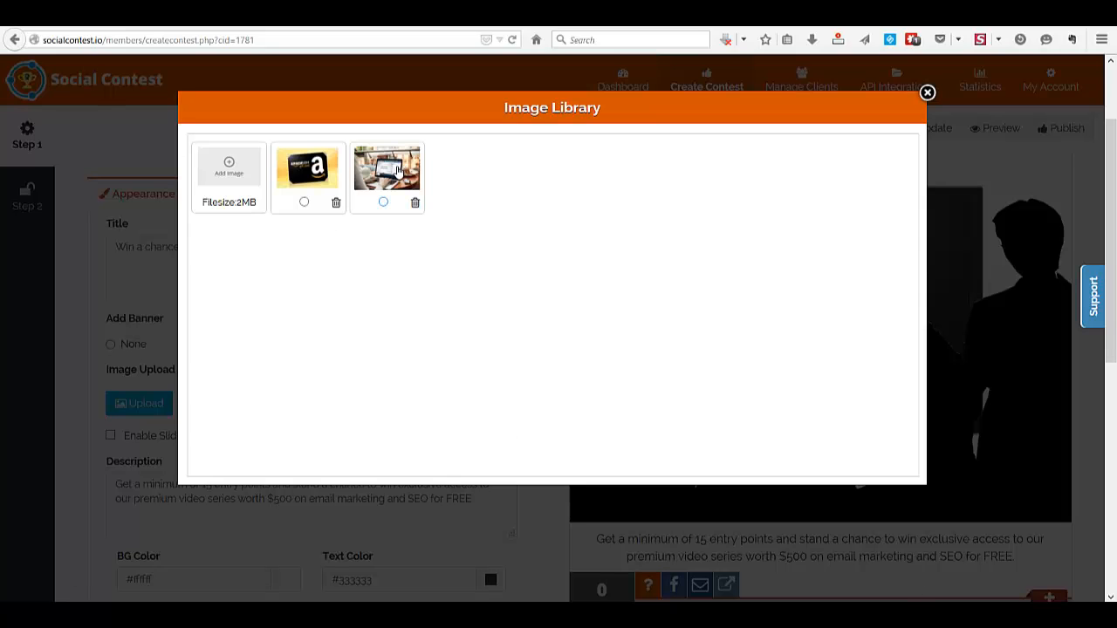
click(385, 203)
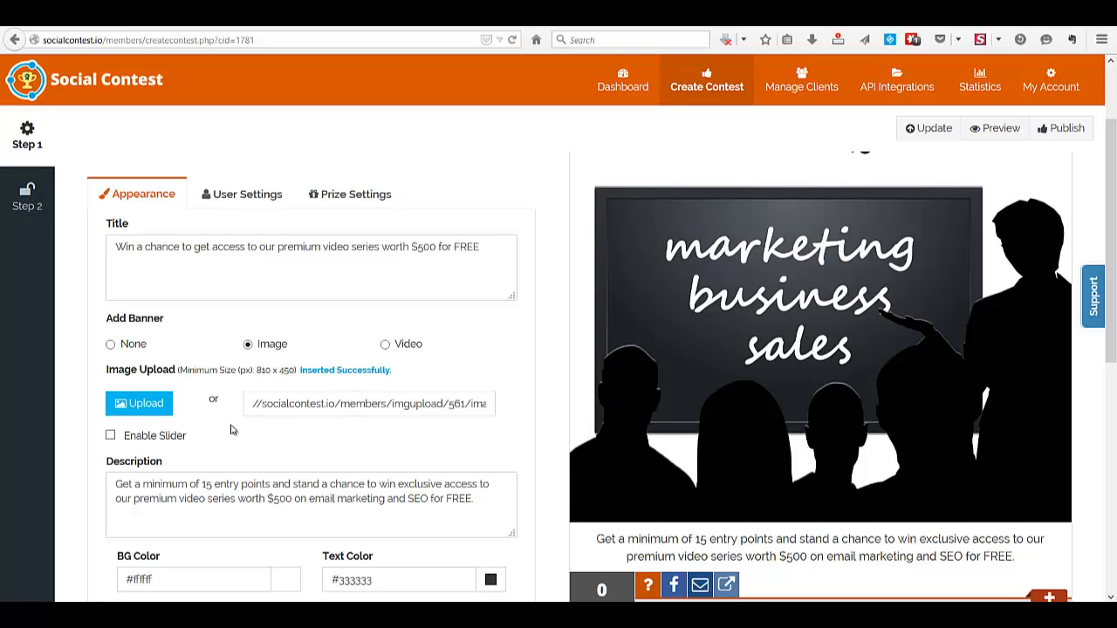
Try enabling the slider for the banner image, and turn it off again
scroll(231, 429, down, 1)
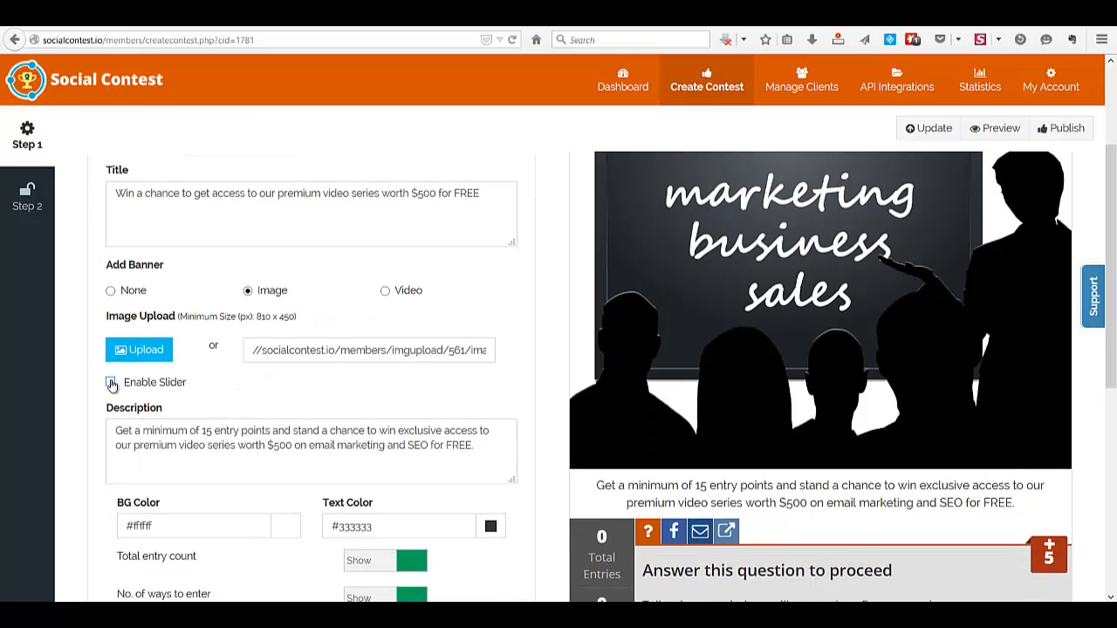
click(111, 382)
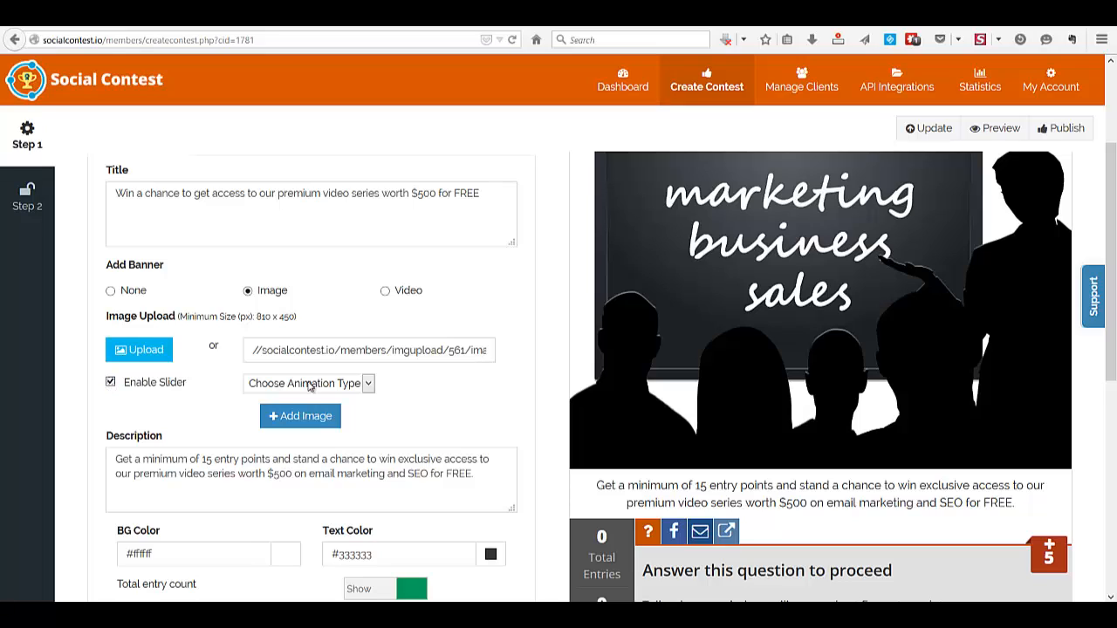
click(111, 384)
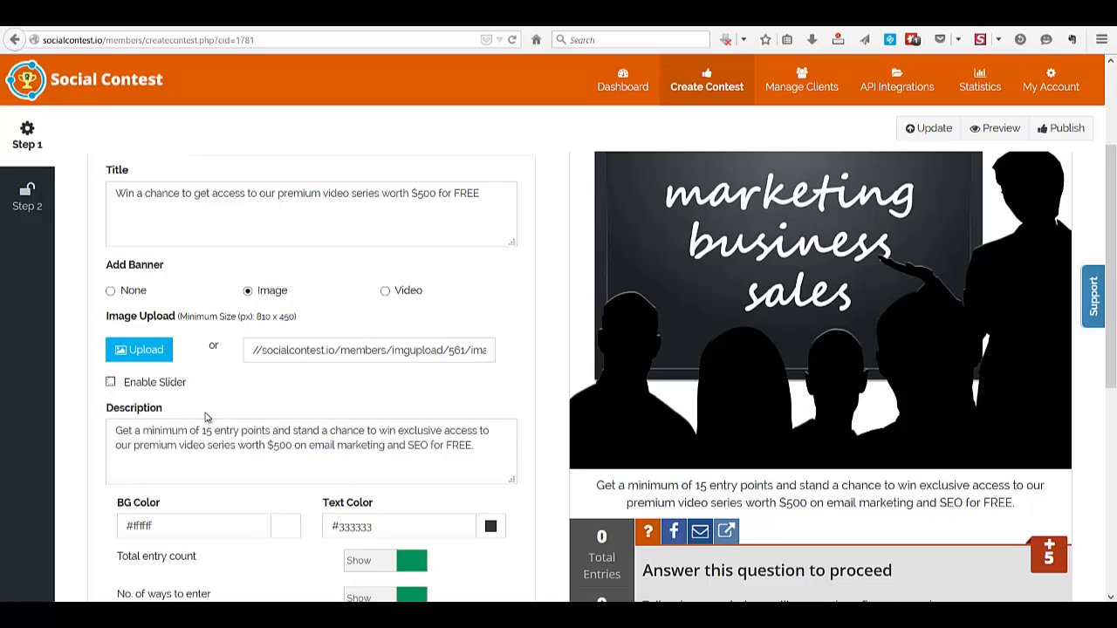
scroll(207, 417, down, 1)
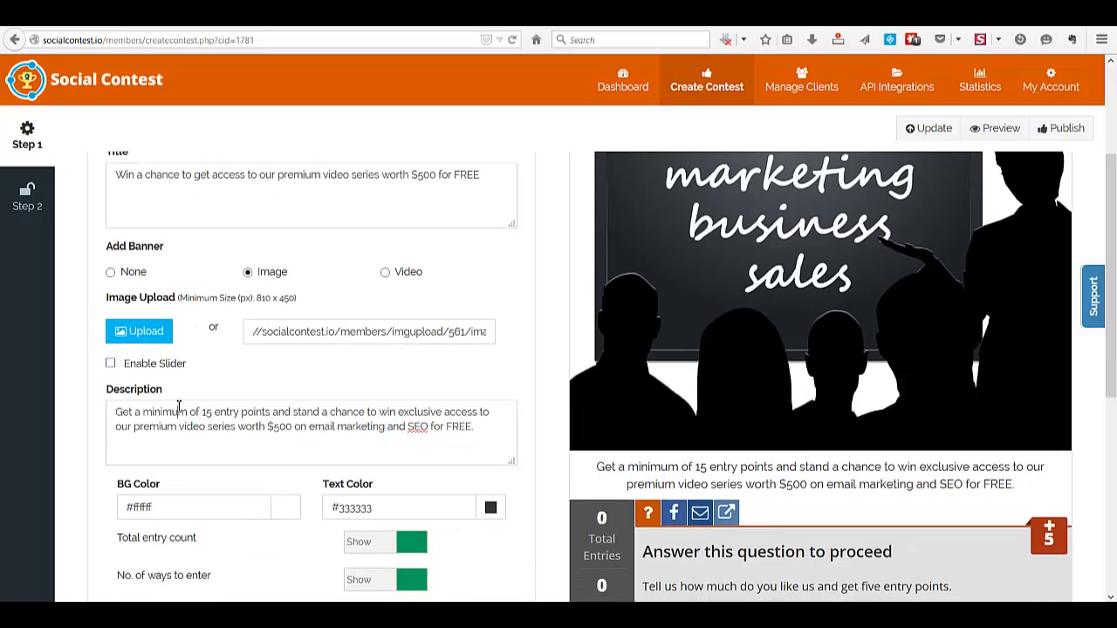
click(179, 407)
double_click(792, 484)
click(202, 430)
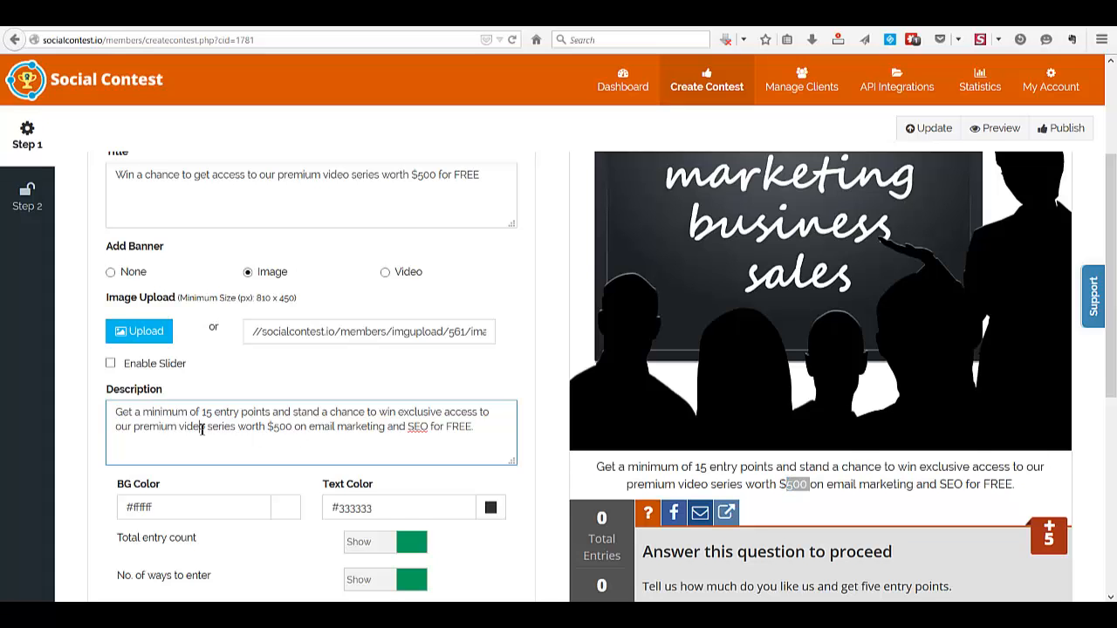
Try hiding the total entry count, and set it back to Show
scroll(201, 430, down, 1)
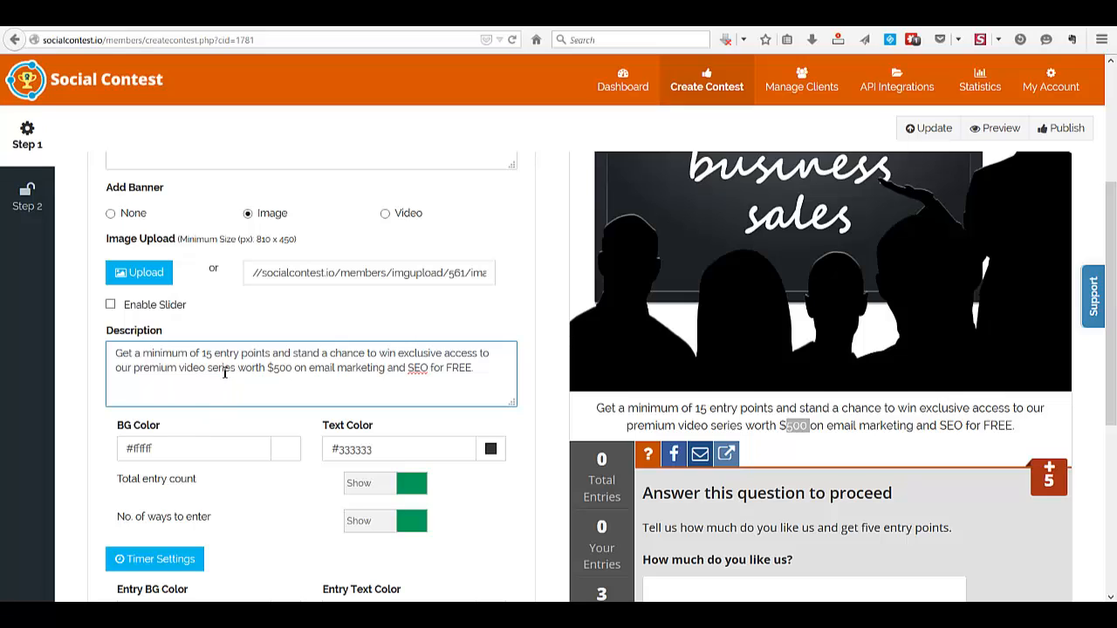
scroll(224, 373, down, 3)
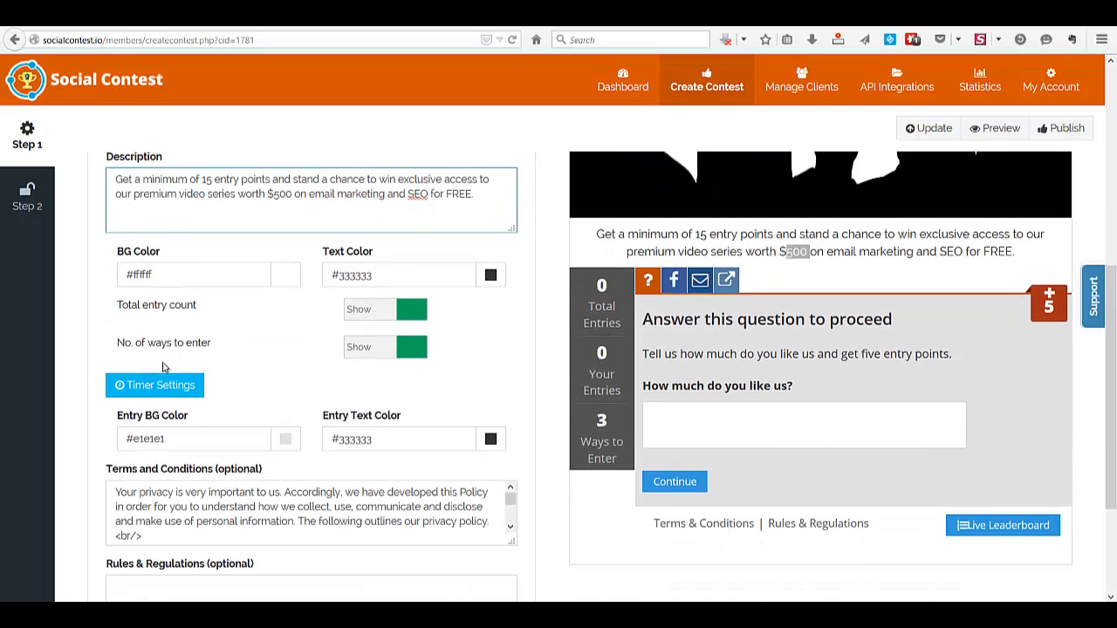
click(349, 310)
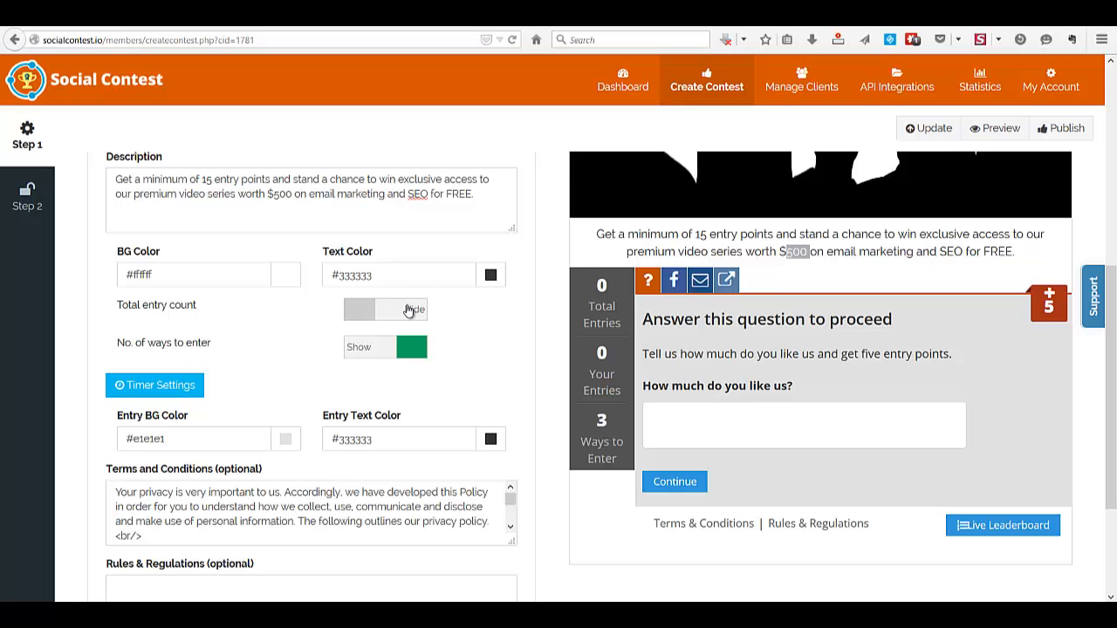
click(409, 311)
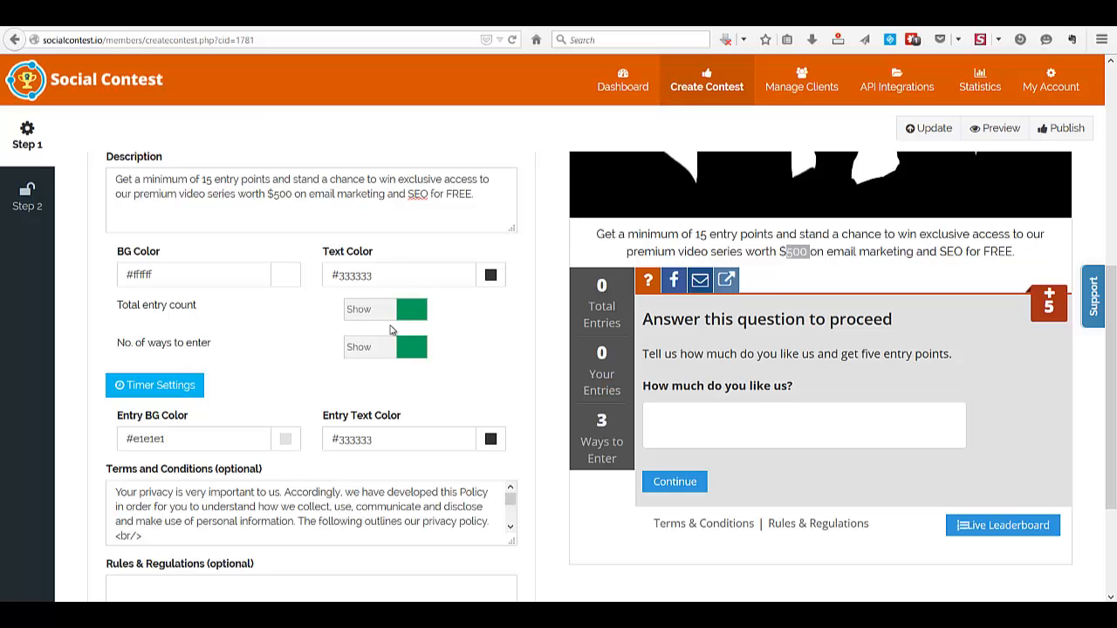
Examine the contest's timer settings, including the message for after the end time, and close them
click(168, 389)
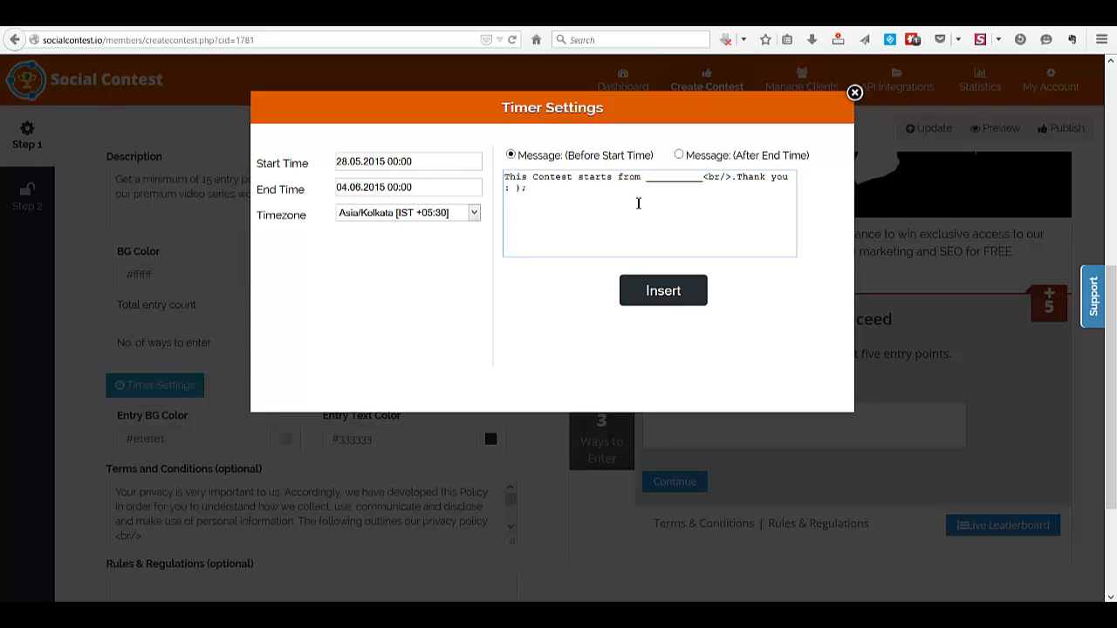
click(679, 157)
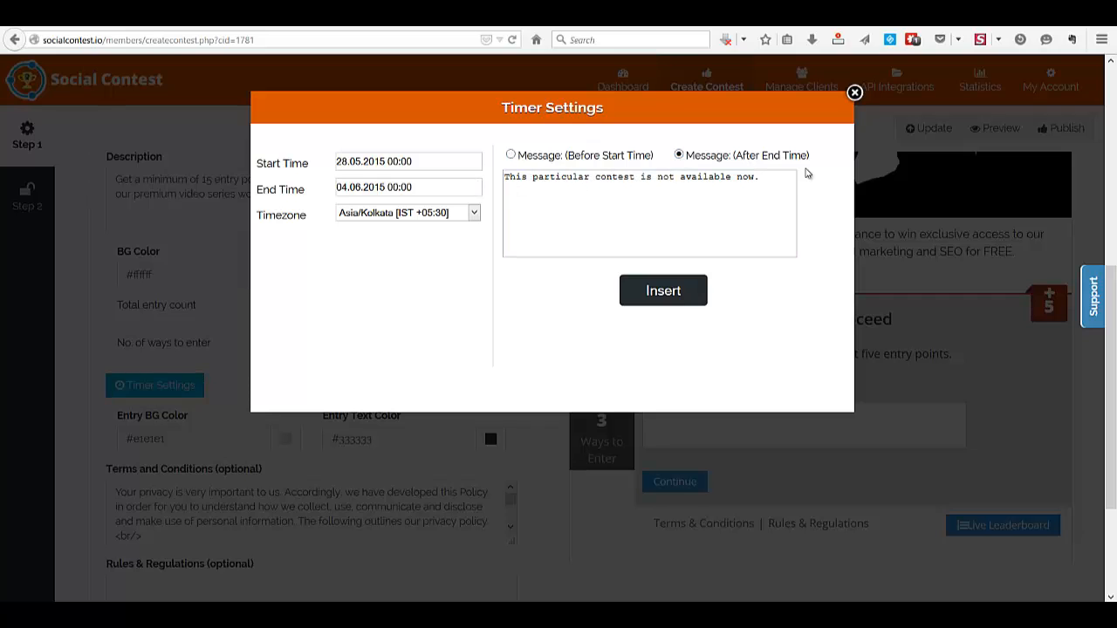
click(854, 93)
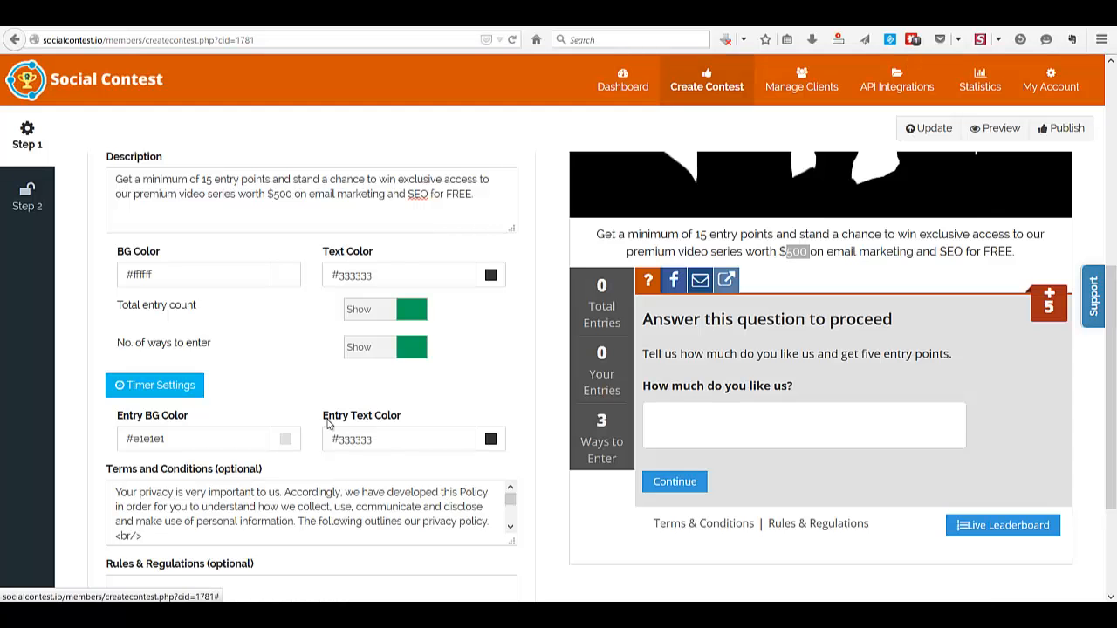
Examine the contest's optional Terms and Conditions and Rules & Regulations fields, along with the position setting for entries
scroll(330, 421, down, 2)
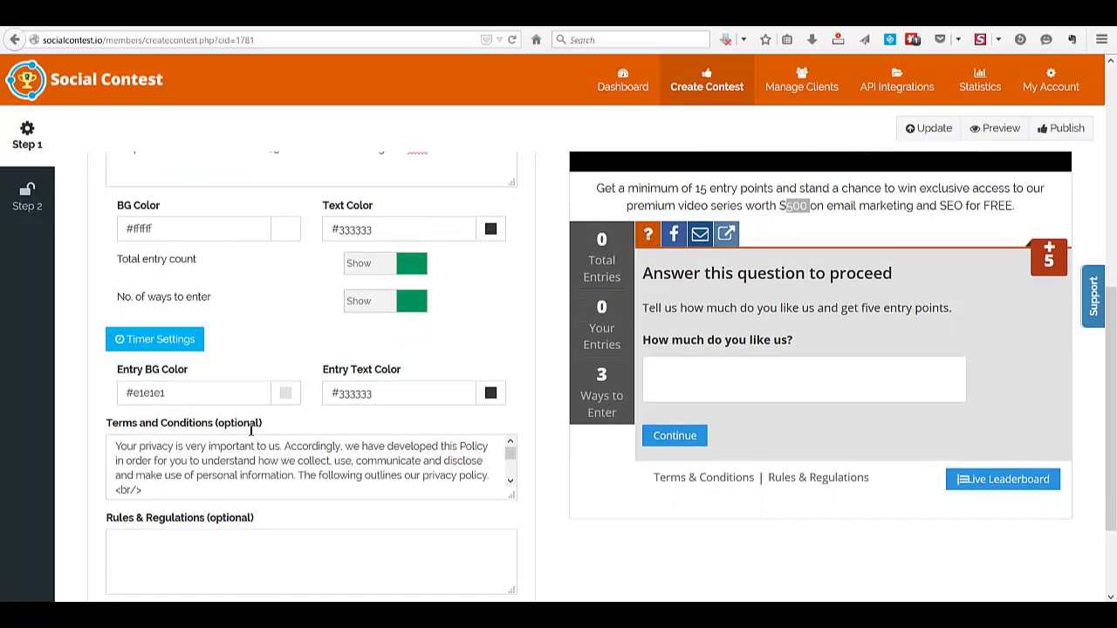
scroll(228, 430, down, 1)
click(210, 407)
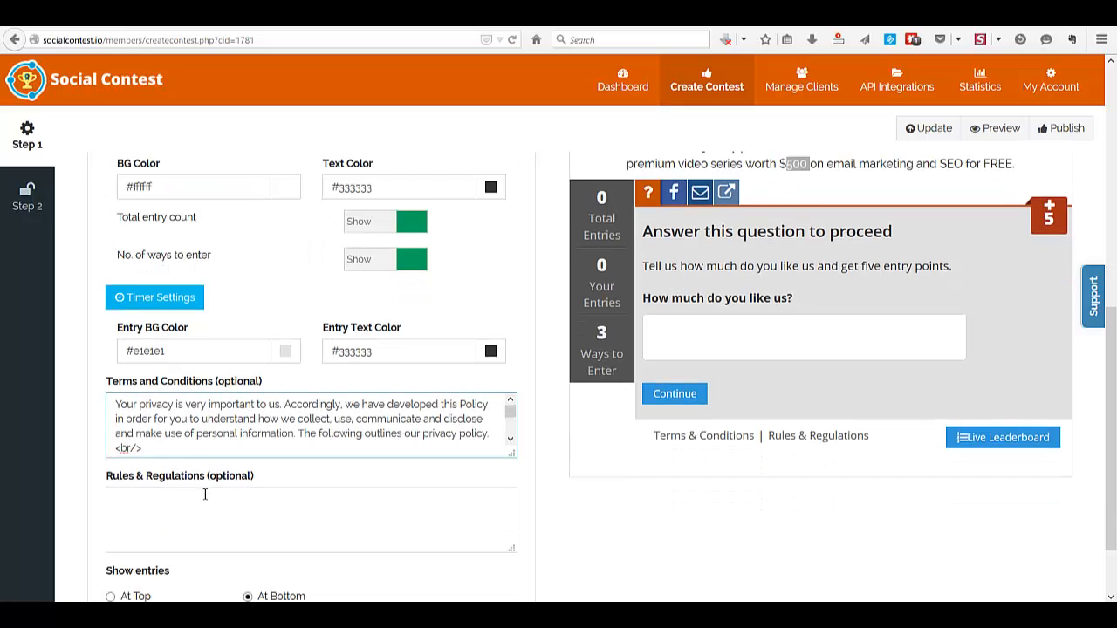
click(113, 496)
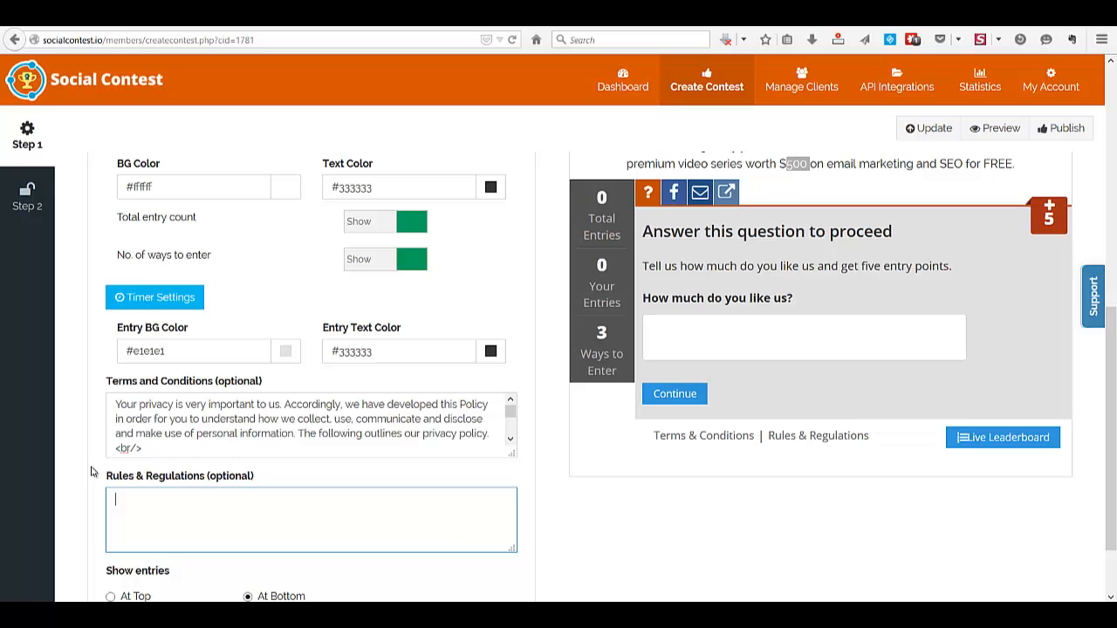
scroll(90, 472, down, 1)
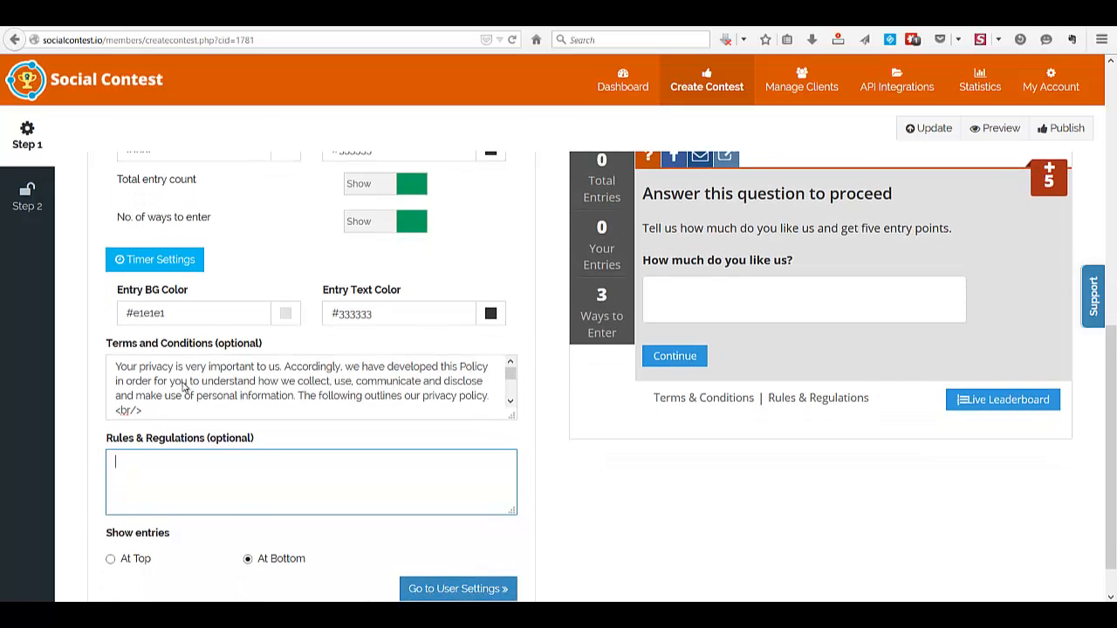
scroll(187, 388, down, 1)
click(191, 348)
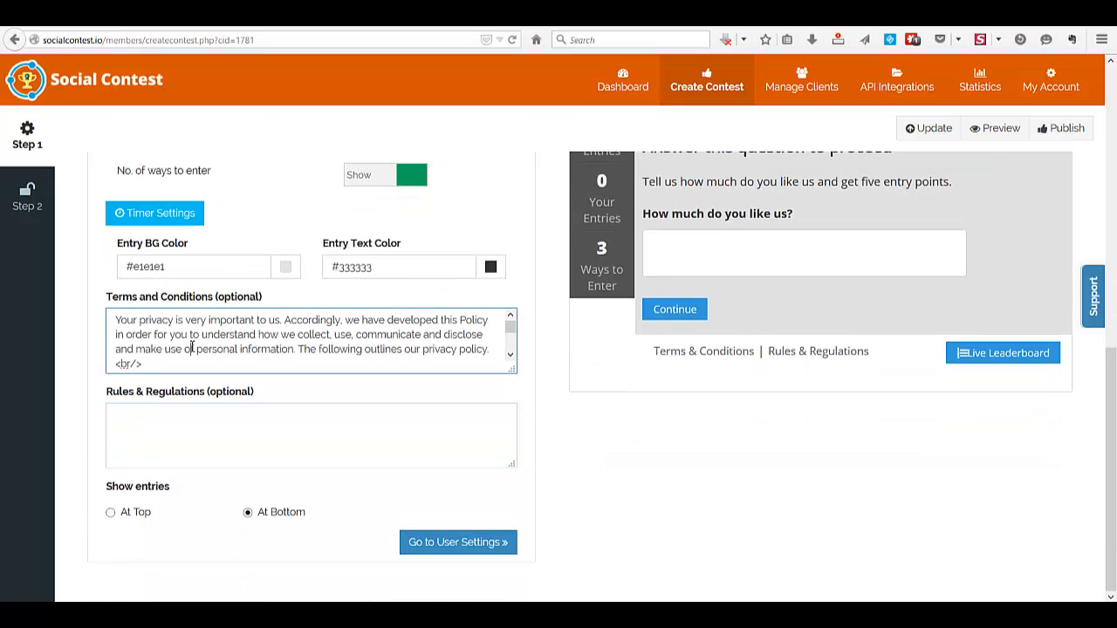
double_click(191, 348)
click(204, 435)
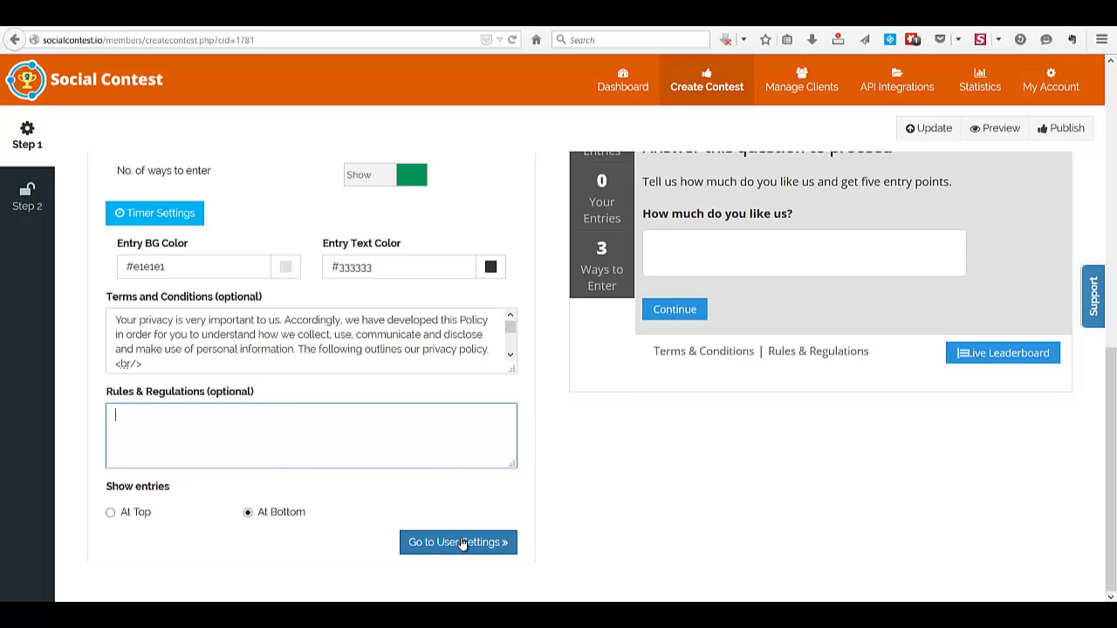
Update the contest to save its appearance settings, and review the refreshed settings and contest preview
click(918, 129)
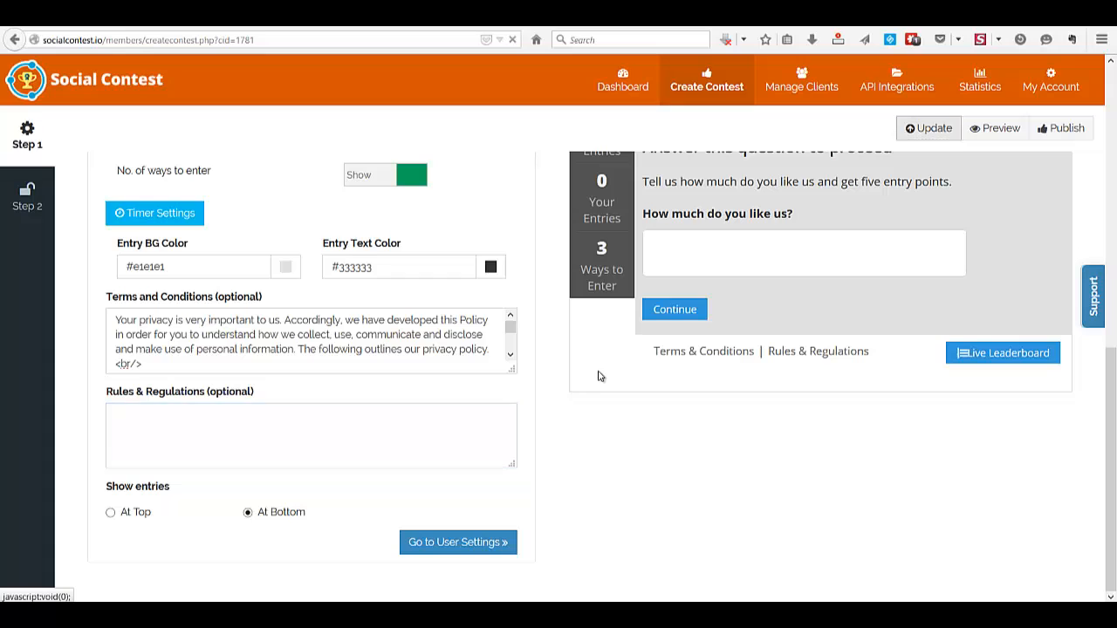
scroll(601, 374, up, 4)
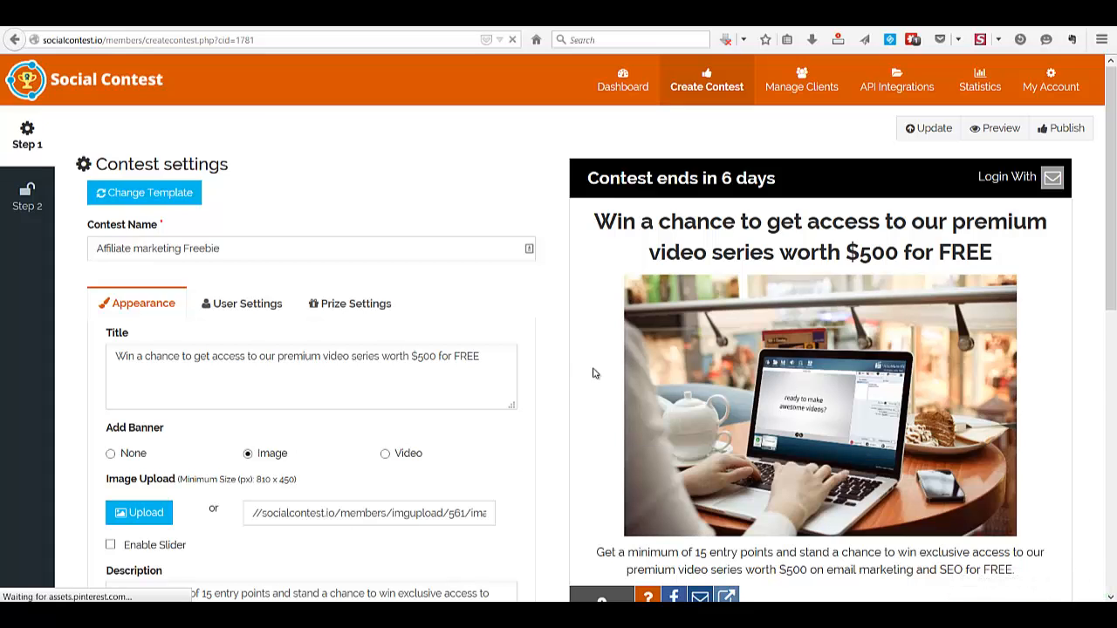
scroll(593, 373, down, 2)
scroll(593, 374, down, 2)
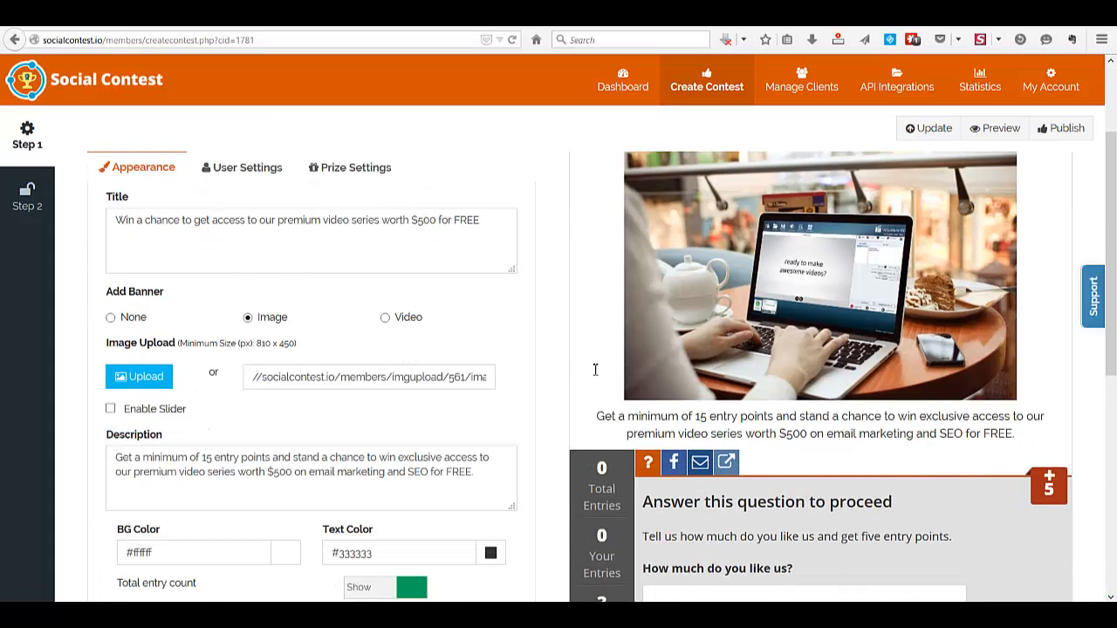
scroll(593, 373, down, 6)
scroll(592, 374, down, 1)
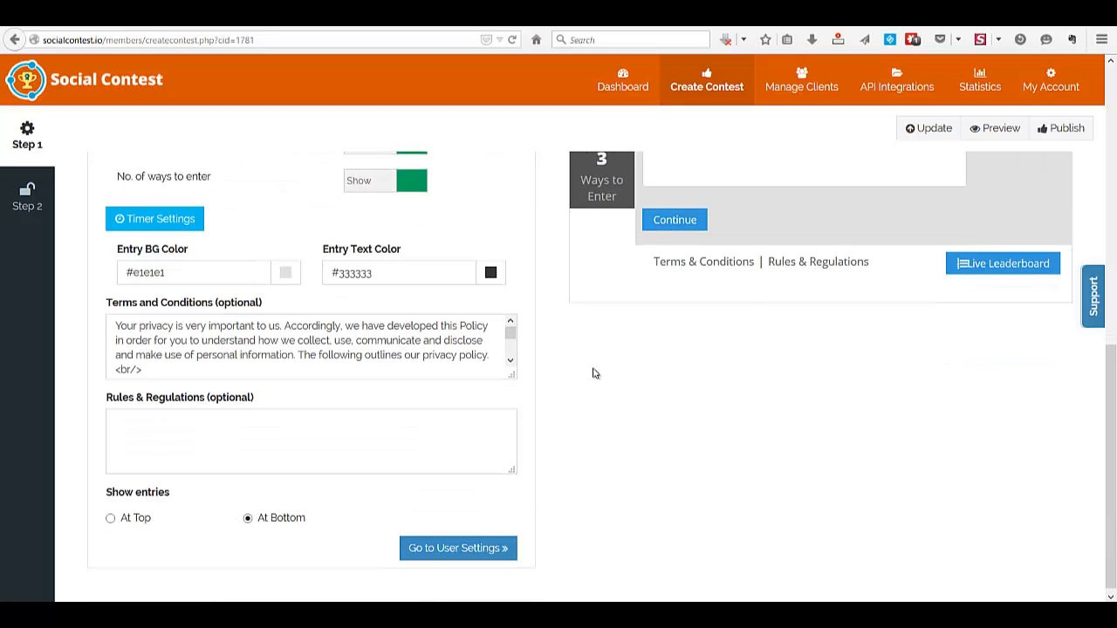
Go to the user settings and add Facebook and Twitter to the login methods alongside Email
click(447, 543)
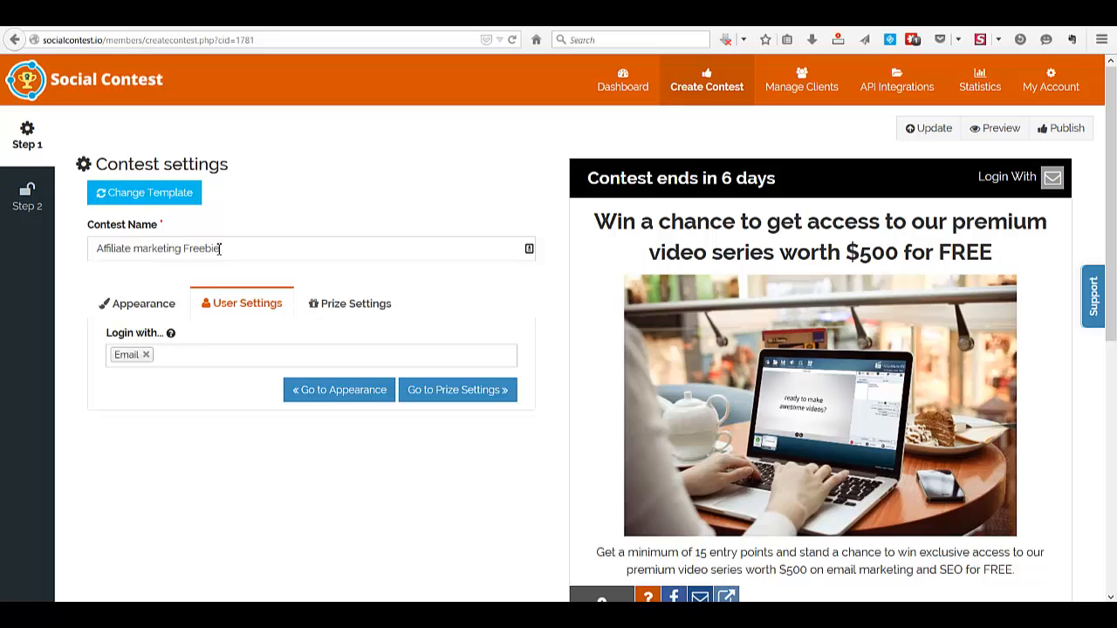
click(188, 354)
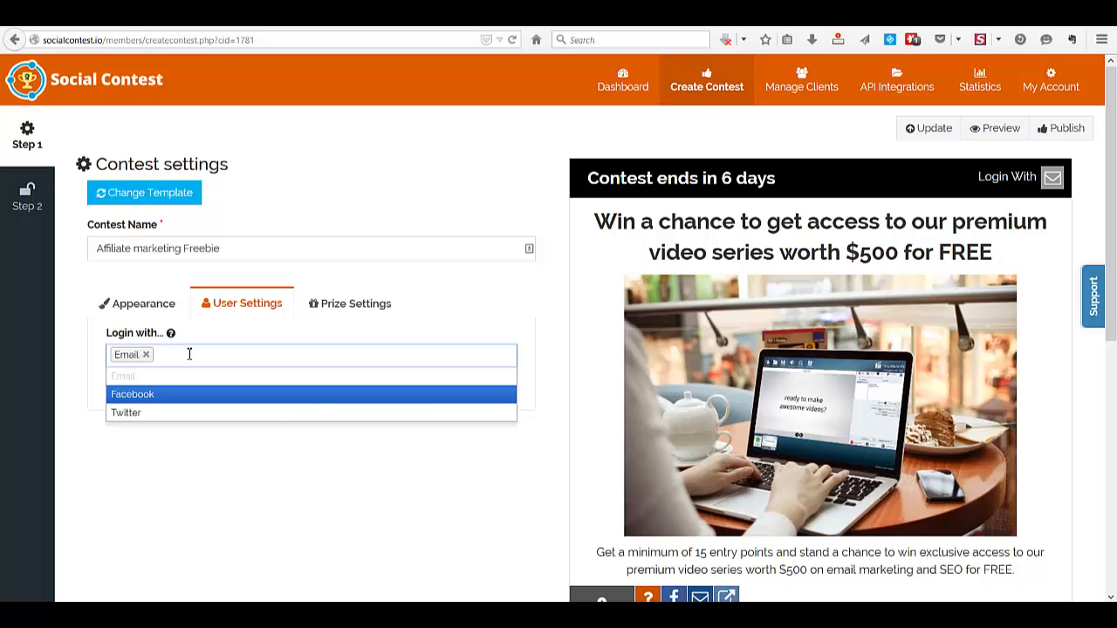
click(142, 399)
click(257, 356)
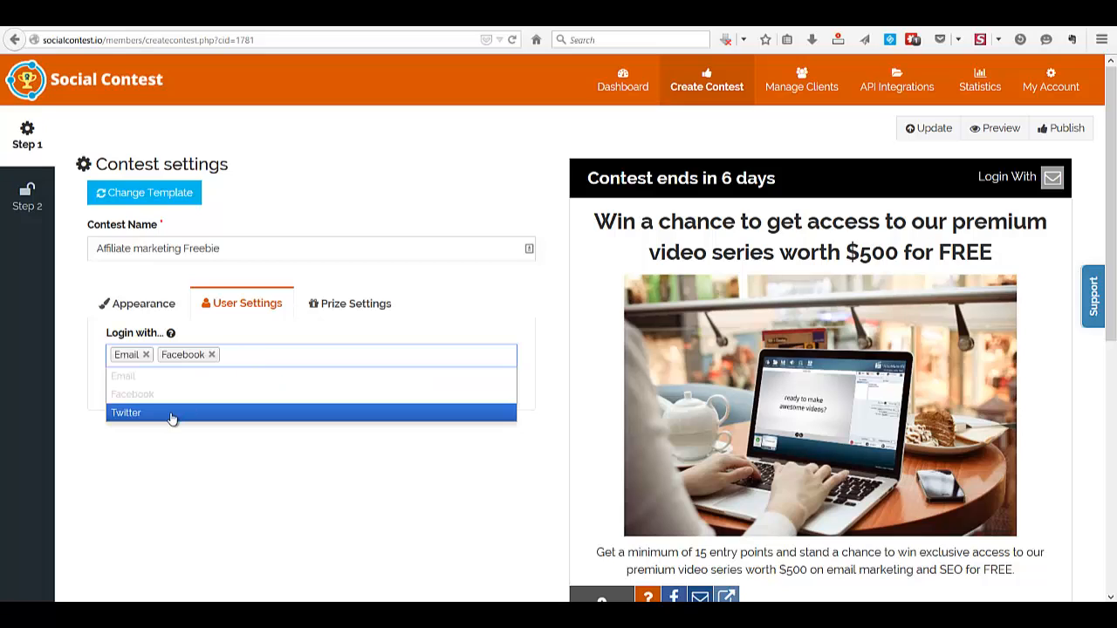
click(128, 415)
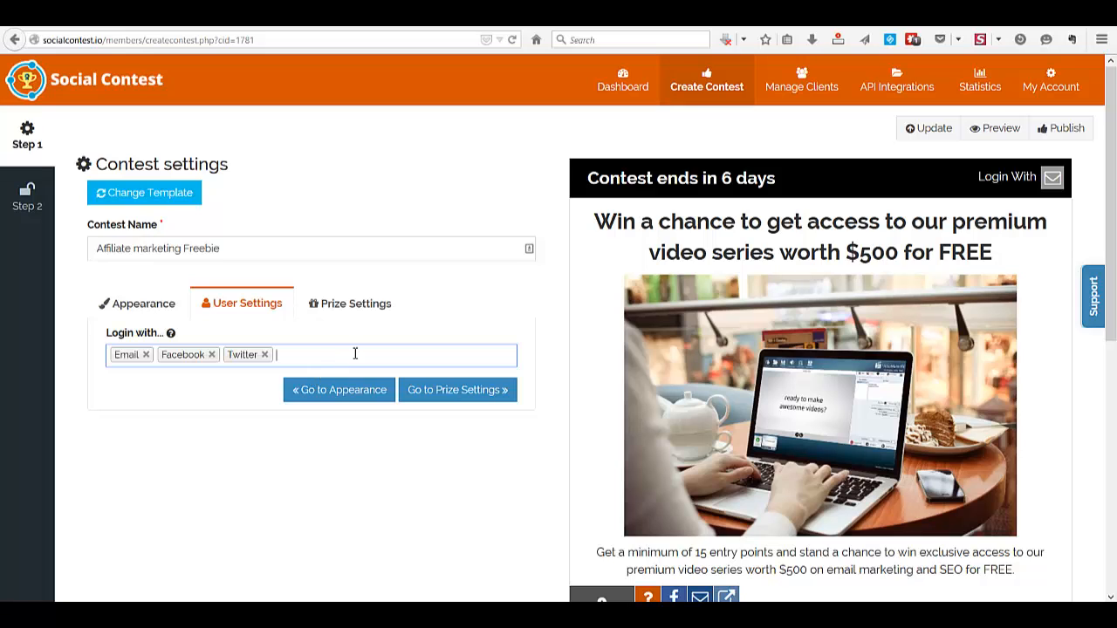
Examine the prize settings, including the headline, prize description, number of winners and the thank-you description
click(460, 391)
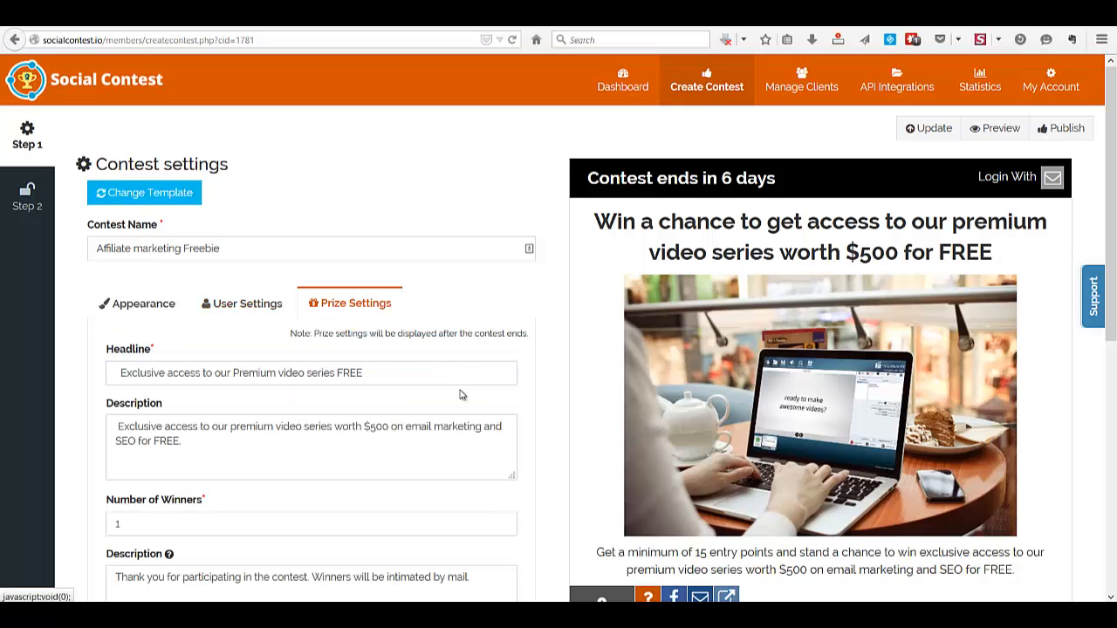
scroll(460, 395, down, 1)
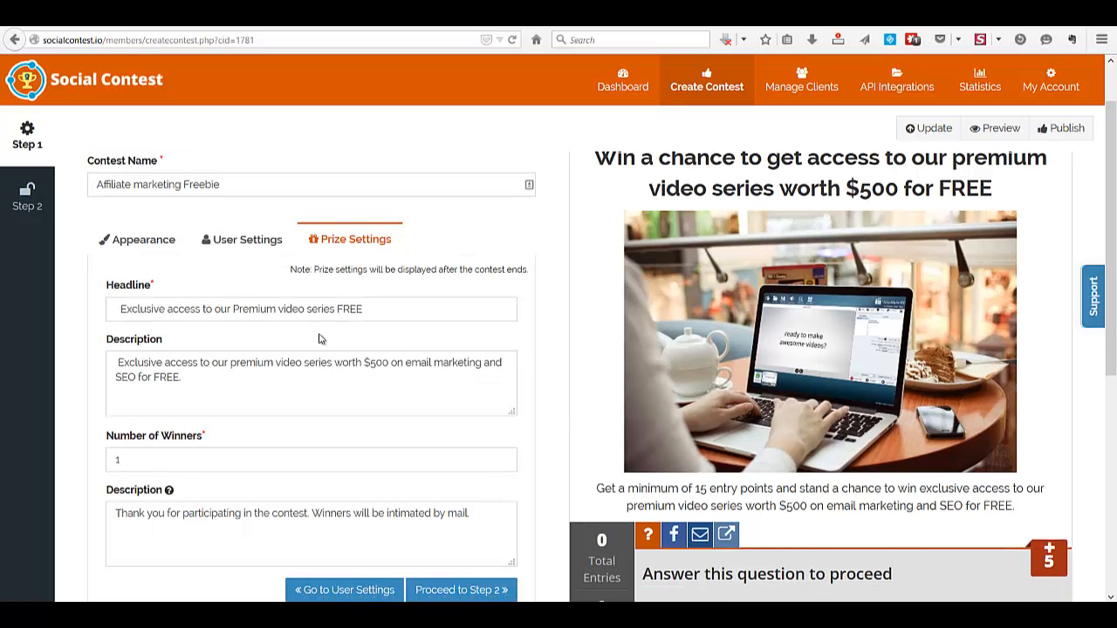
click(302, 309)
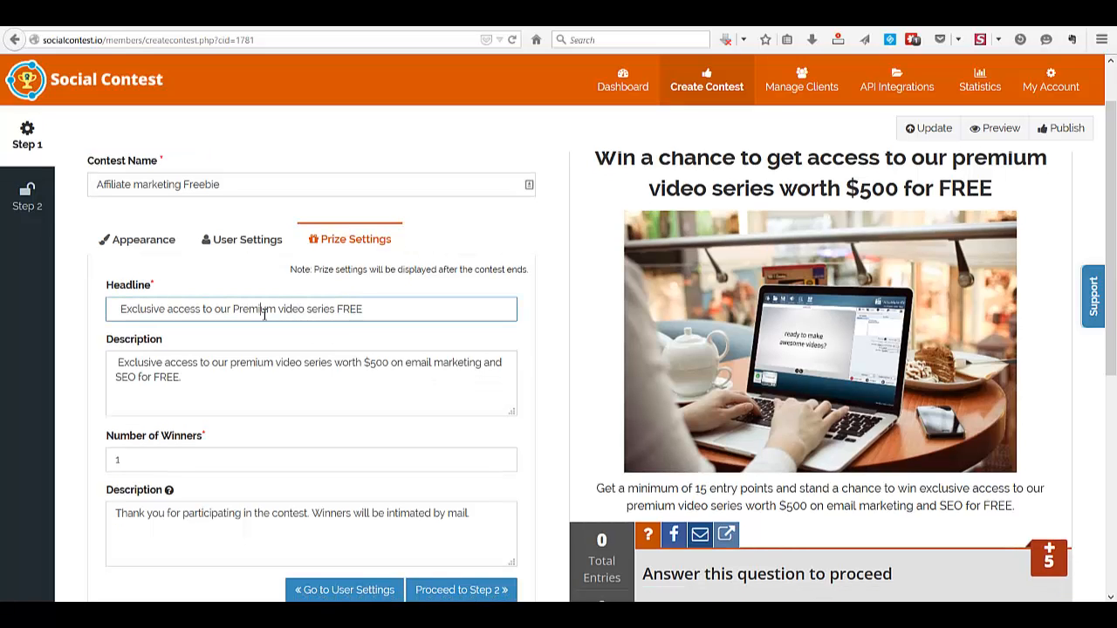
click(215, 380)
scroll(214, 380, down, 1)
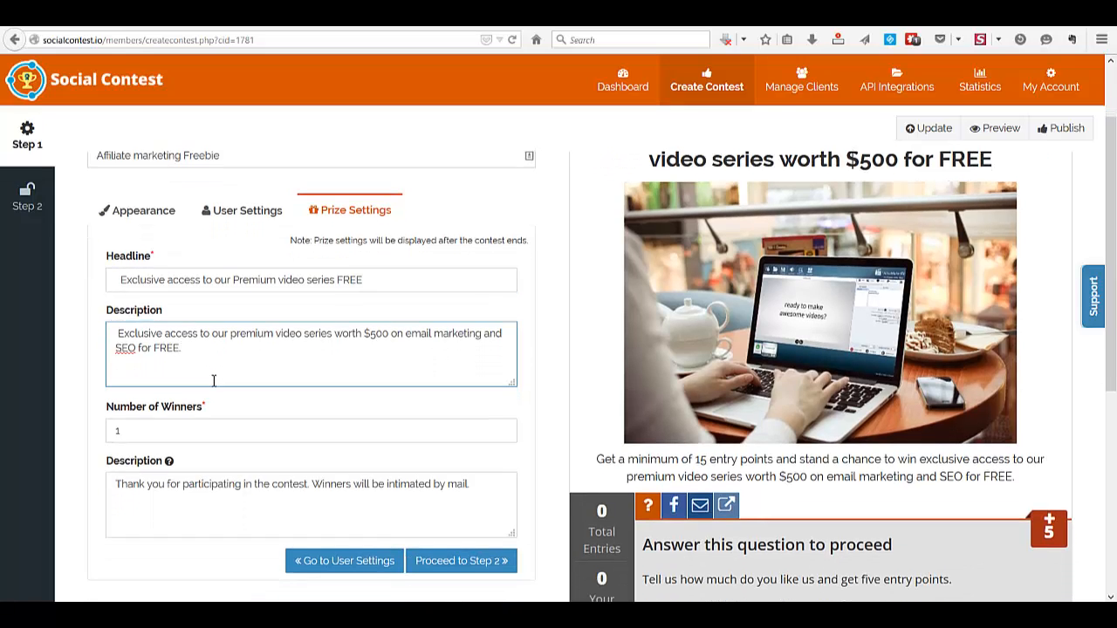
scroll(213, 380, down, 1)
click(160, 400)
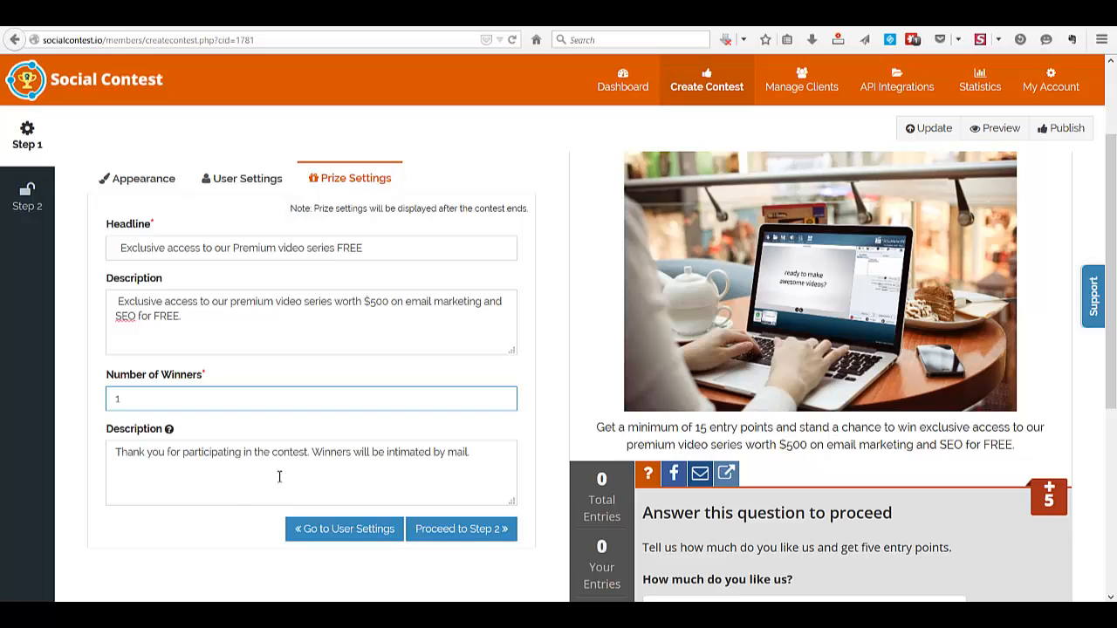
double_click(322, 471)
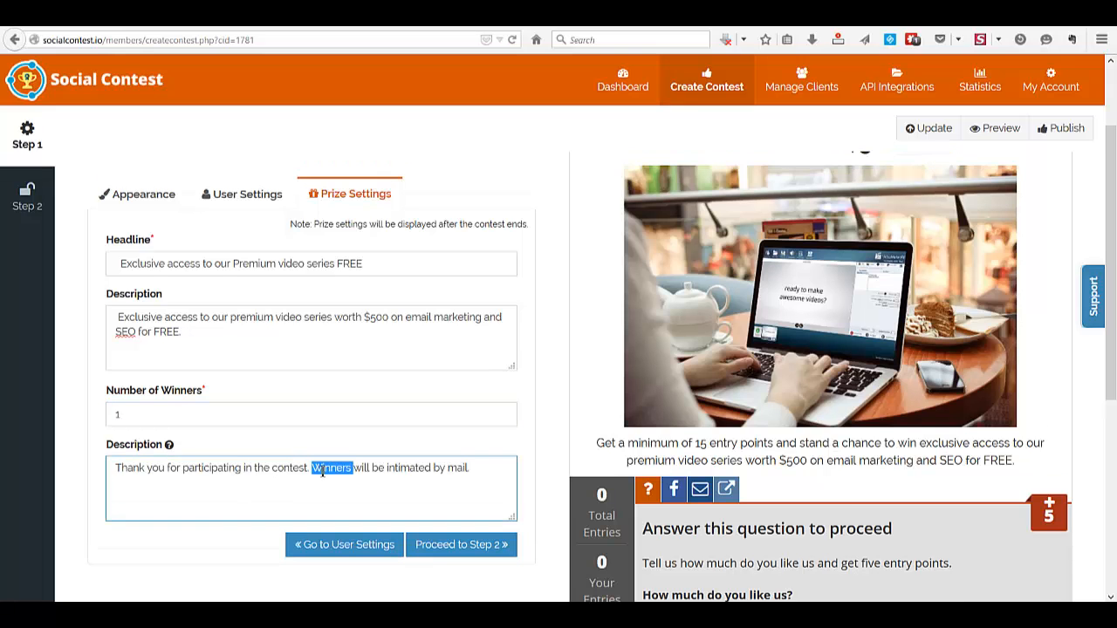
scroll(462, 475, down, 2)
Proceed to the Step 2 entry settings, view the available question types, and collapse the Answer a Question entry
click(462, 471)
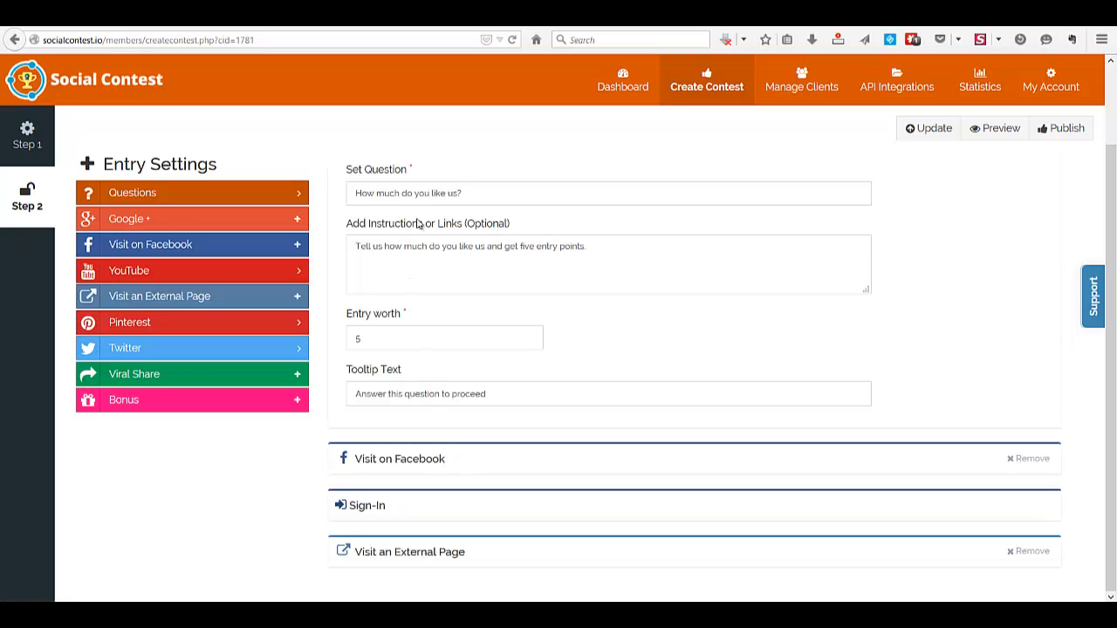
scroll(586, 279, up, 3)
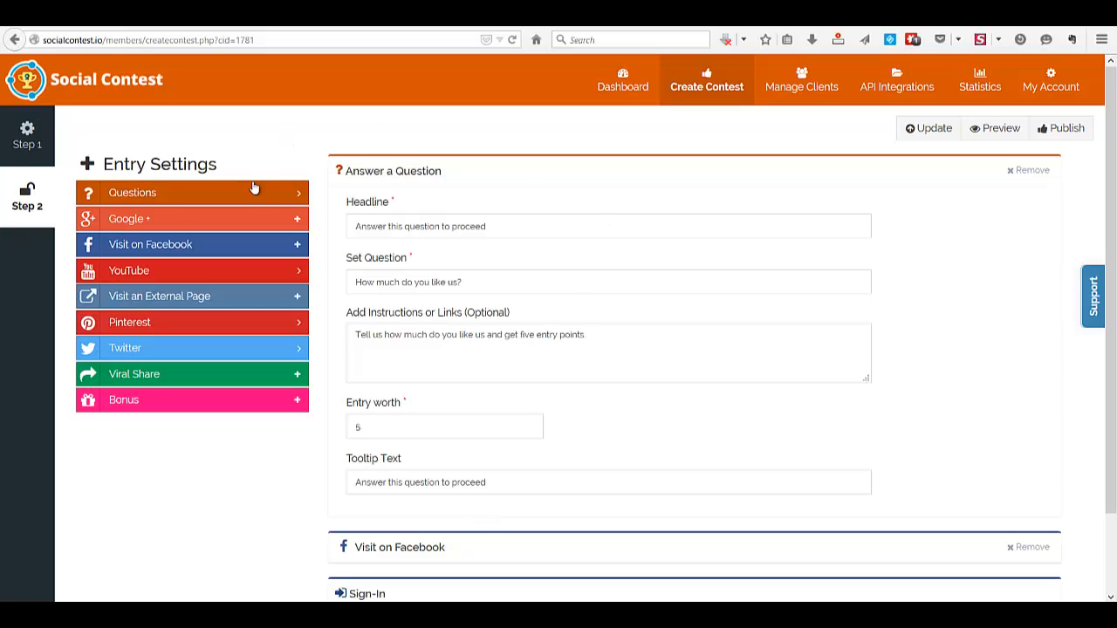
click(301, 201)
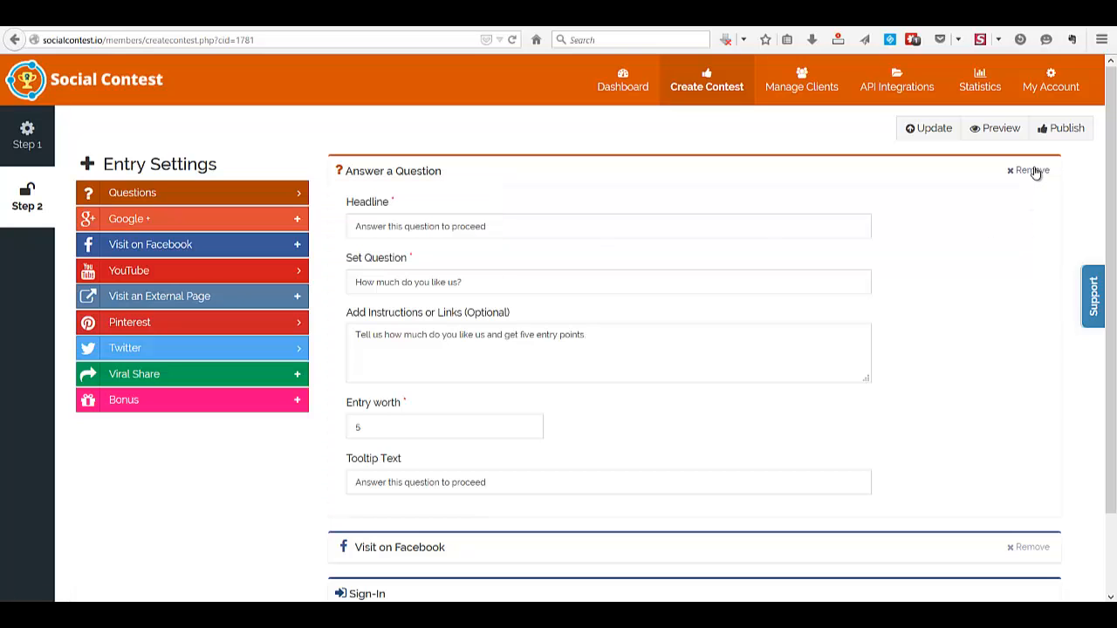
click(906, 175)
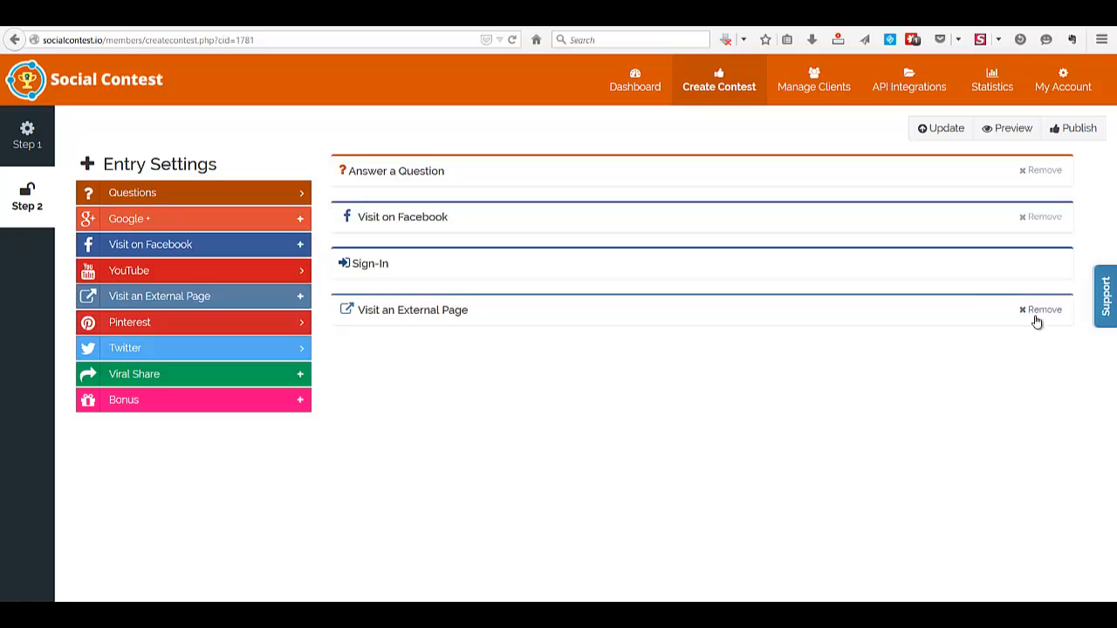
Remove the Visit an External Page, Visit on Facebook and Answer a Question entries from the contest
click(1047, 316)
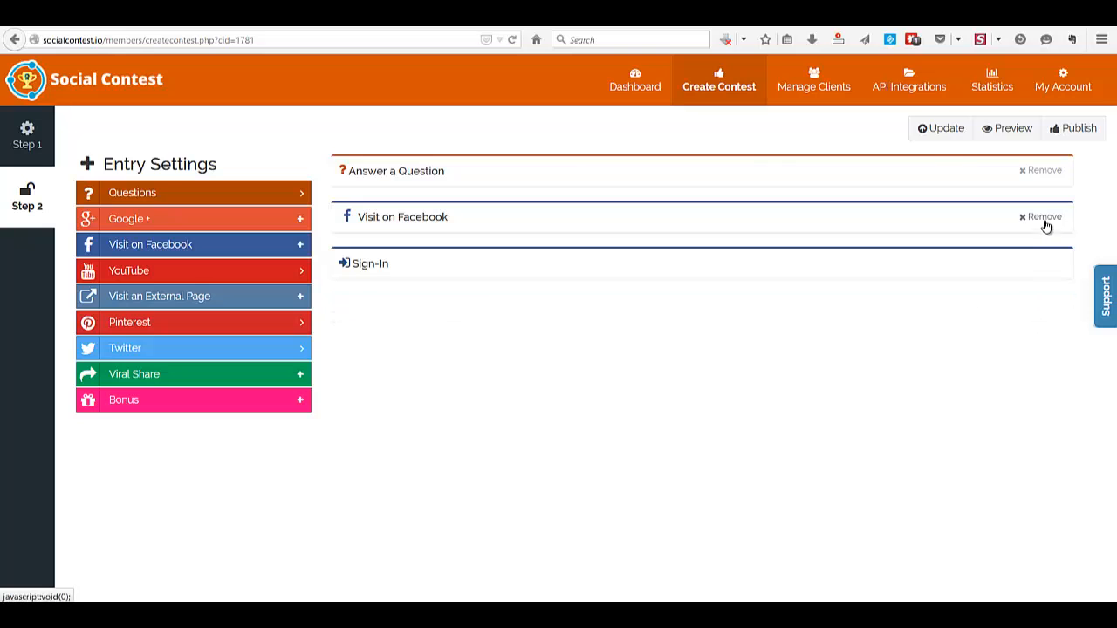
click(1046, 219)
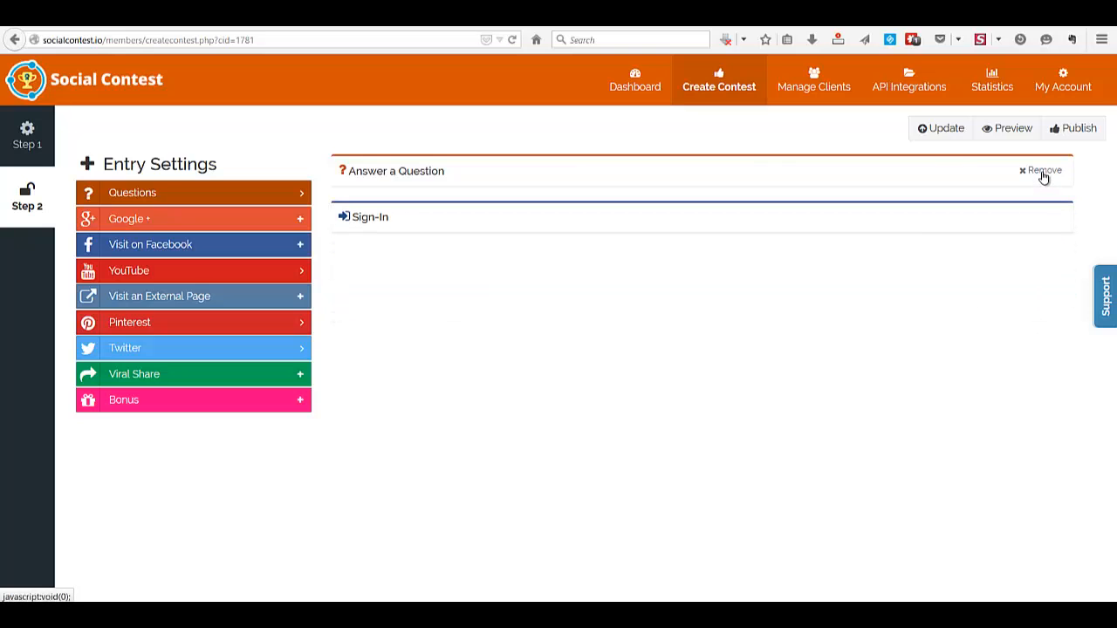
click(1043, 172)
Add a Multiple Choice Checkboxes question entry and look over its description and choices fields
click(195, 197)
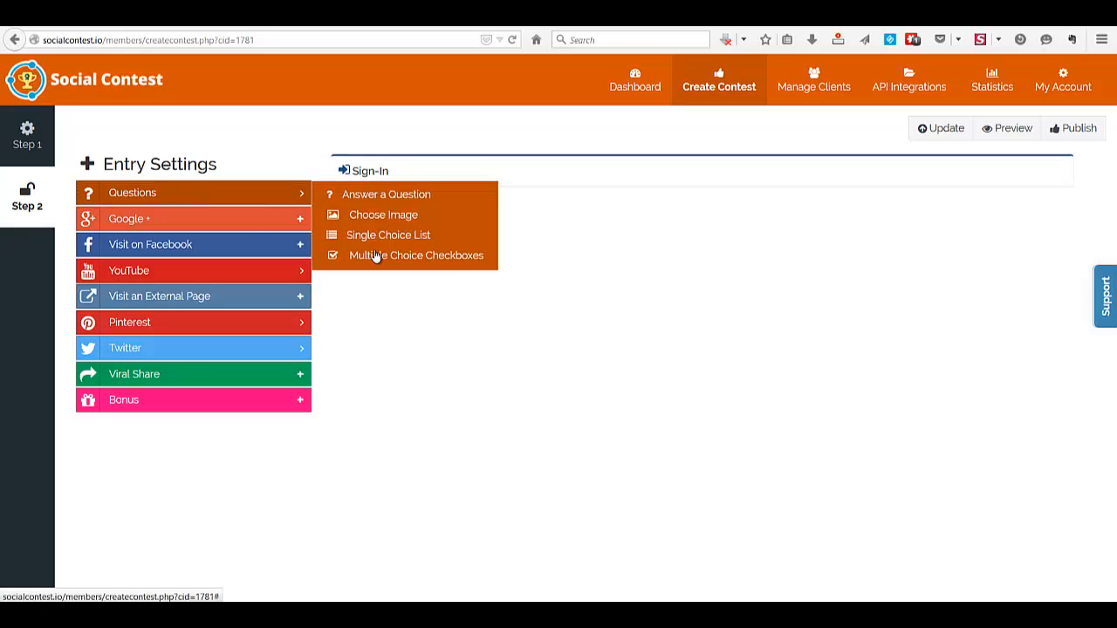
click(416, 255)
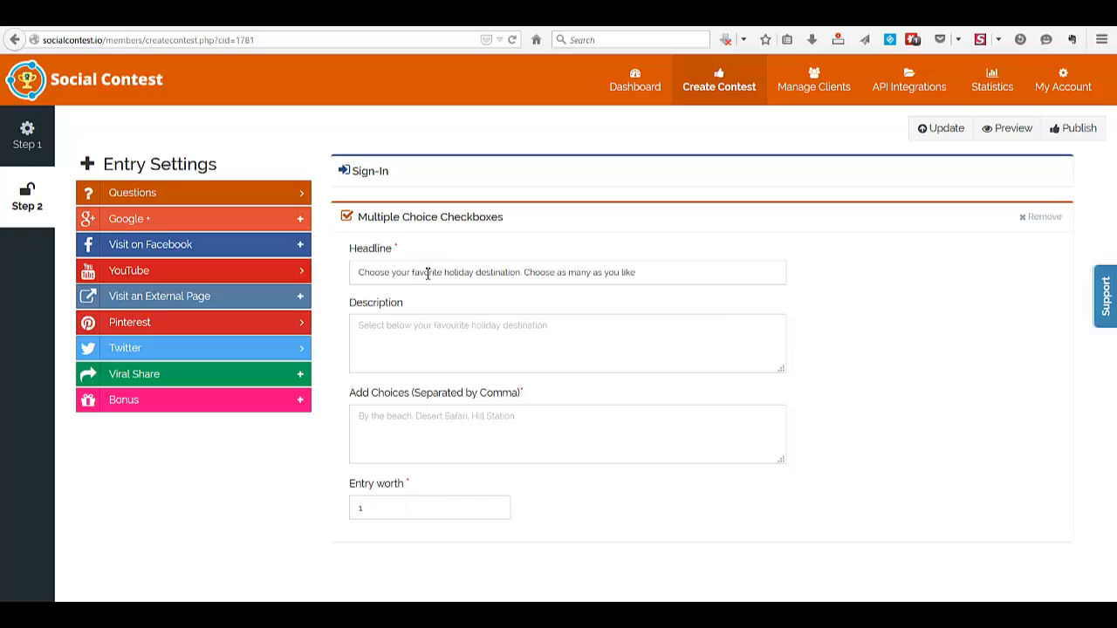
click(445, 336)
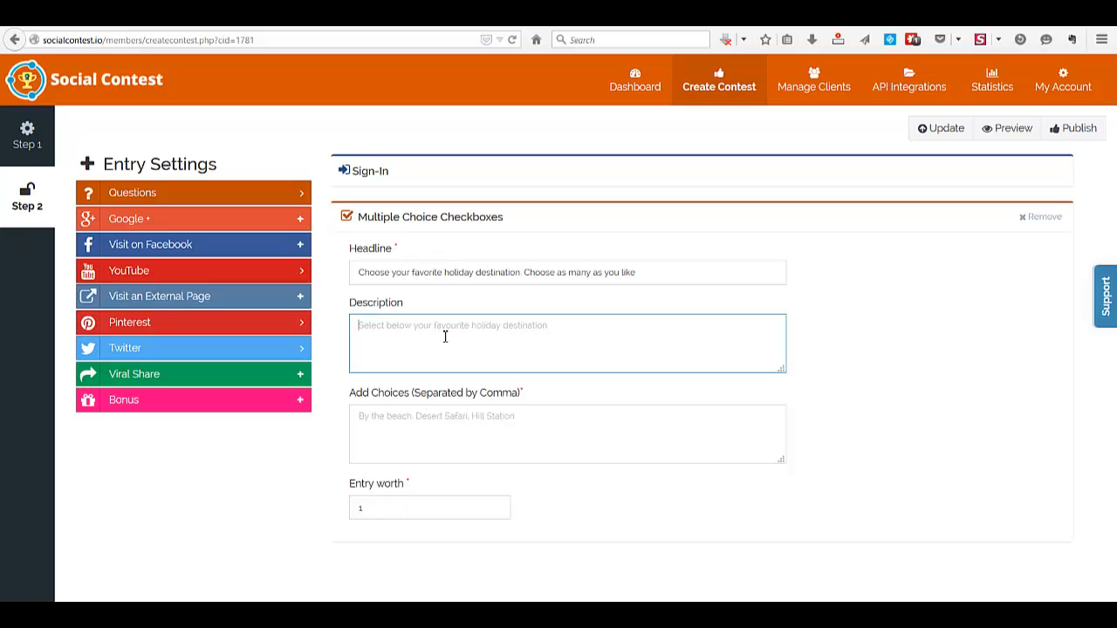
click(446, 428)
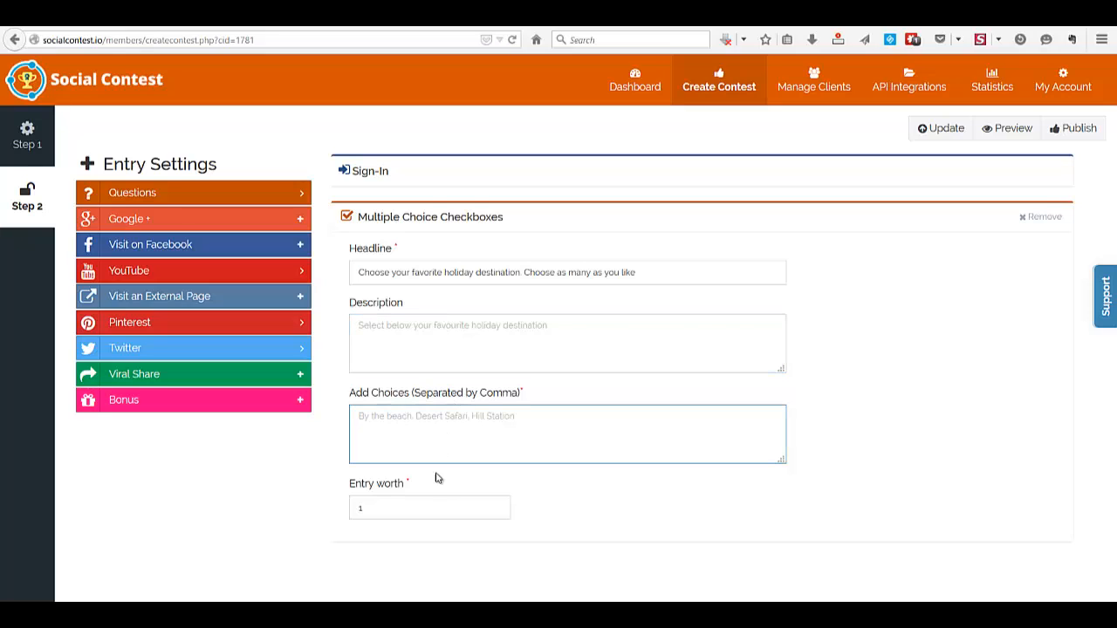
Try entry worth values of 2 and 4 for the Multiple Choice Checkboxes entry, and collapse the entry
click(387, 510)
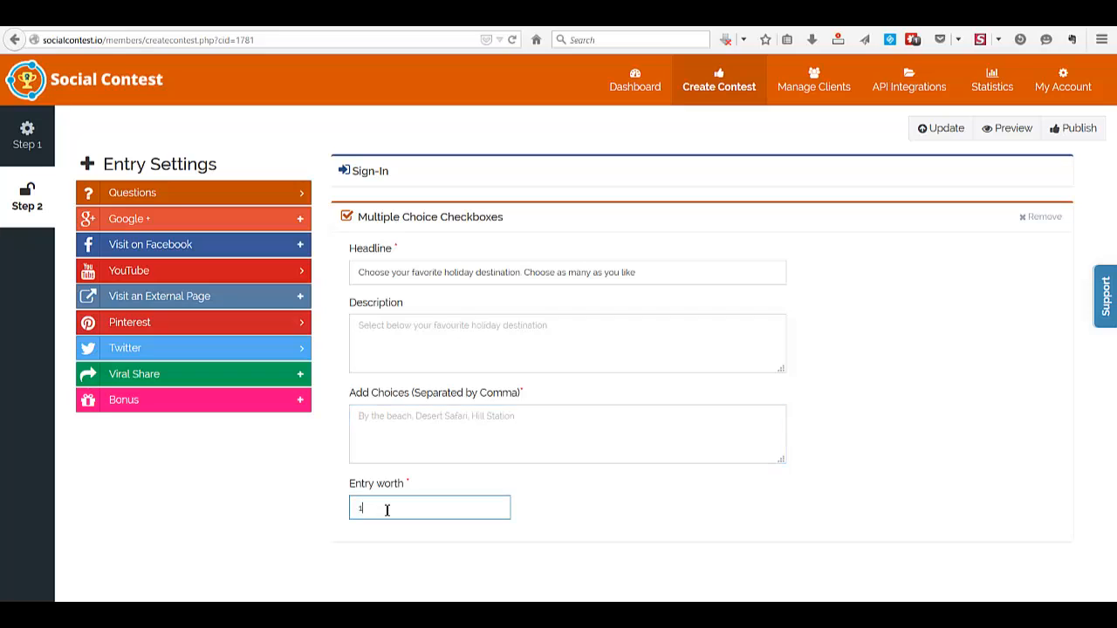
text(2)
text(4)
click(410, 216)
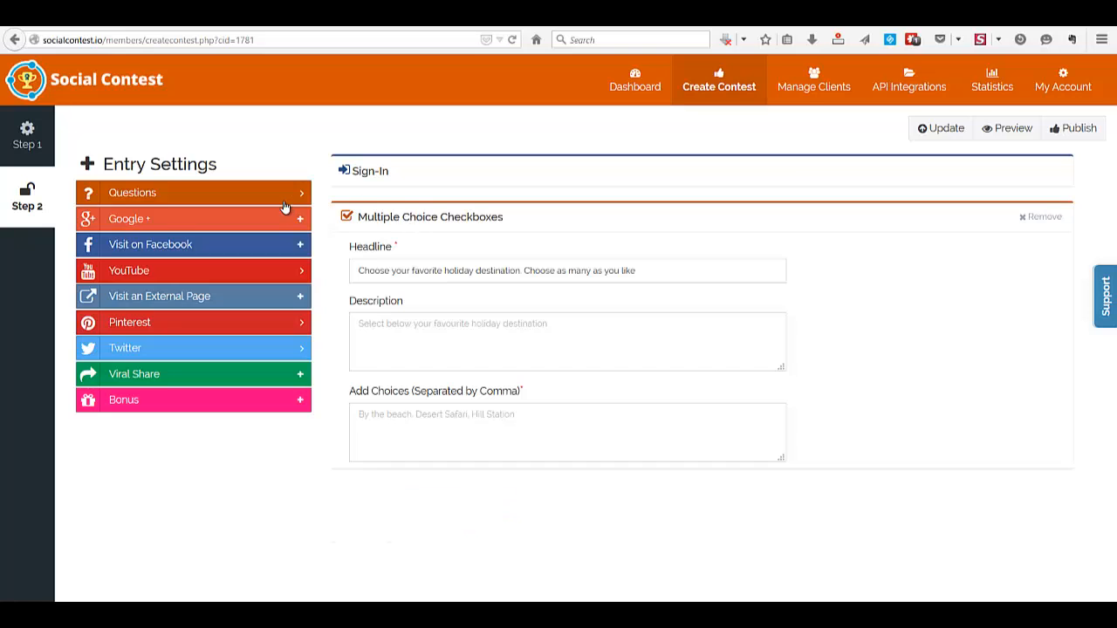
Add a Google +1 a Page entry and place the cursor in its URL field
click(279, 199)
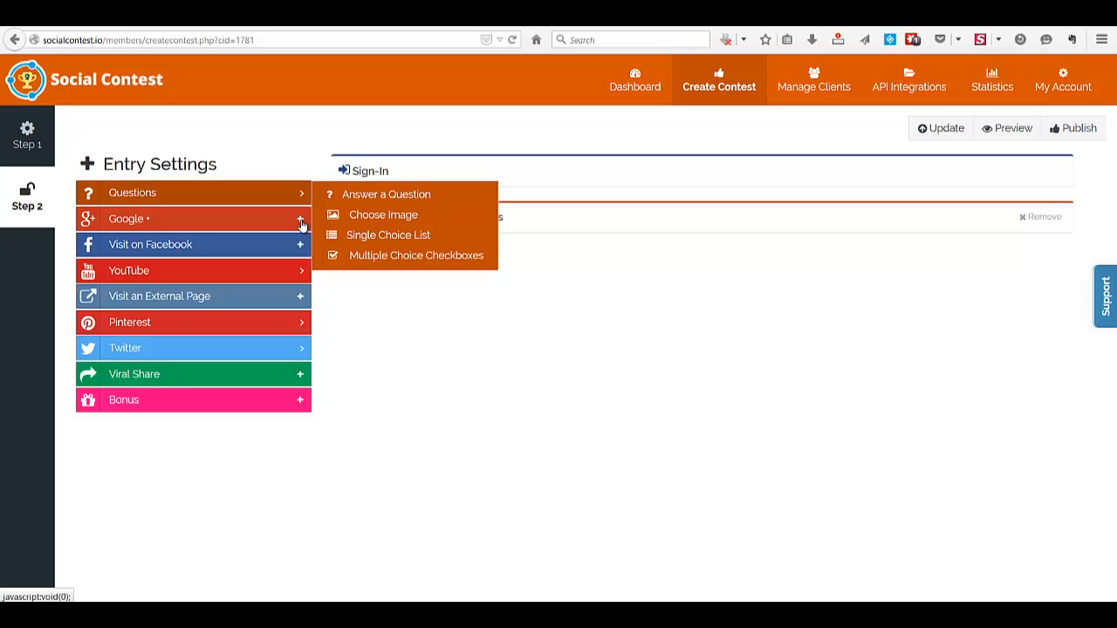
click(301, 222)
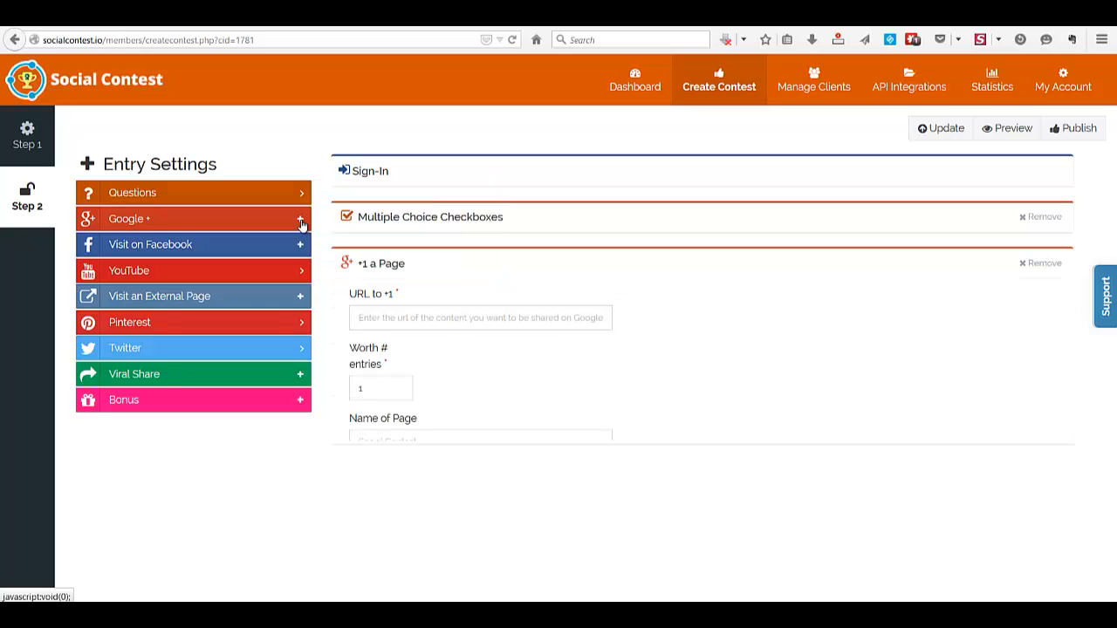
click(523, 323)
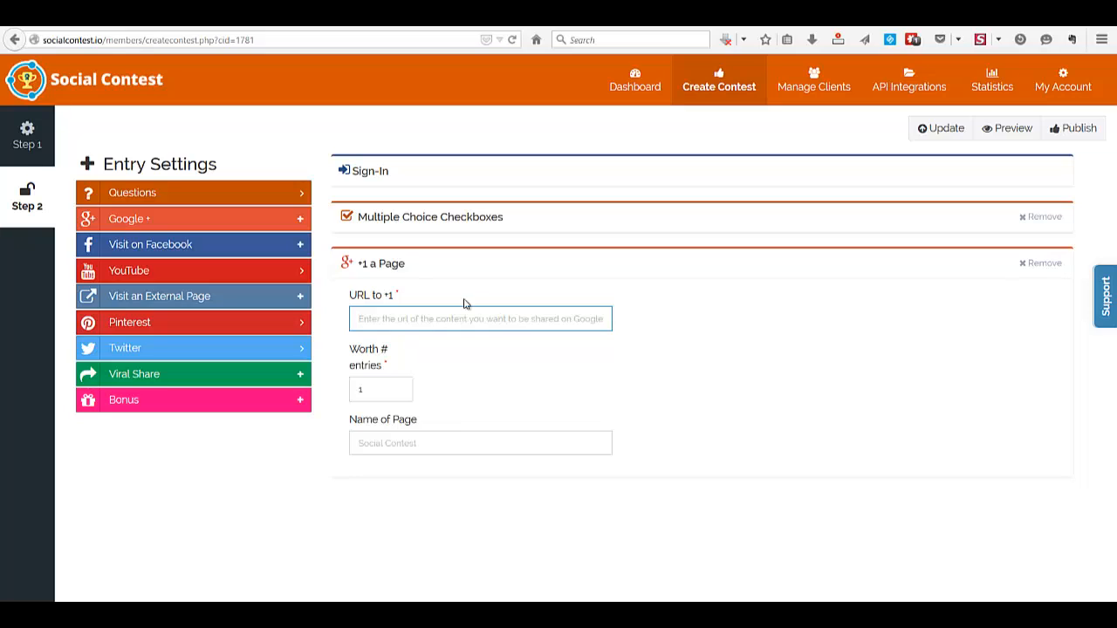
Add a Visit on Facebook entry and a YouTube Watch a Video entry, placing the cursor in its video URL field
click(299, 249)
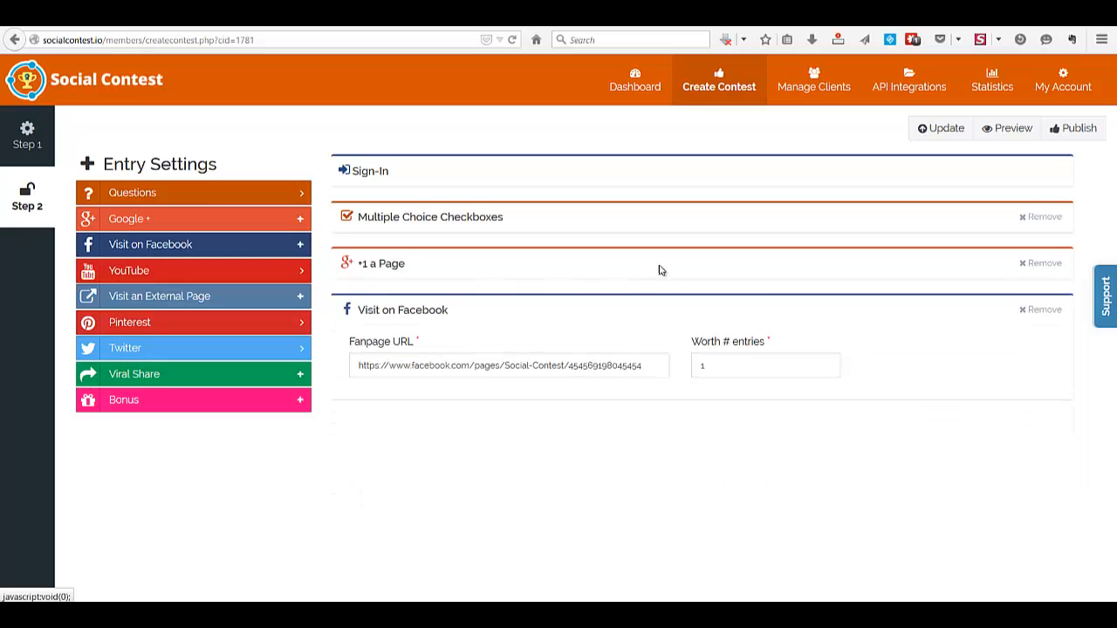
double_click(460, 365)
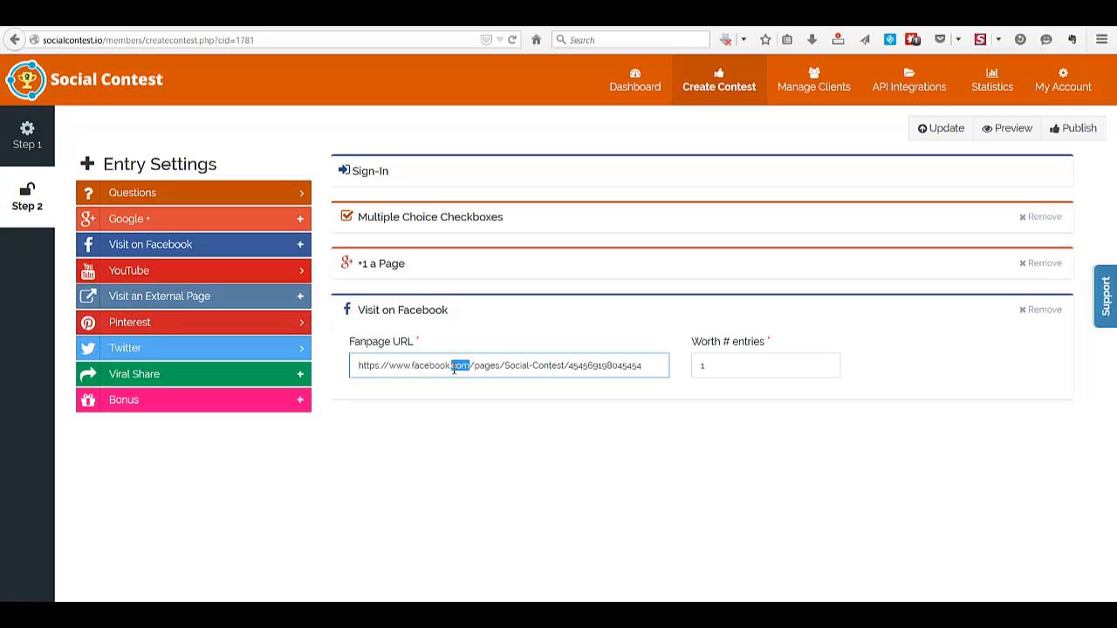
click(300, 275)
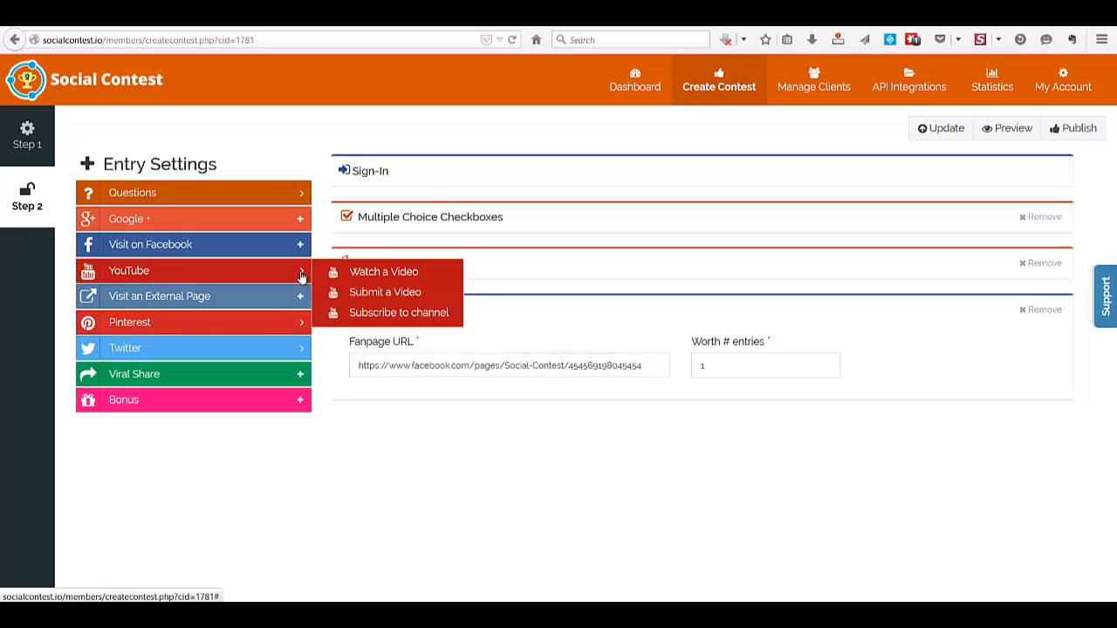
click(377, 273)
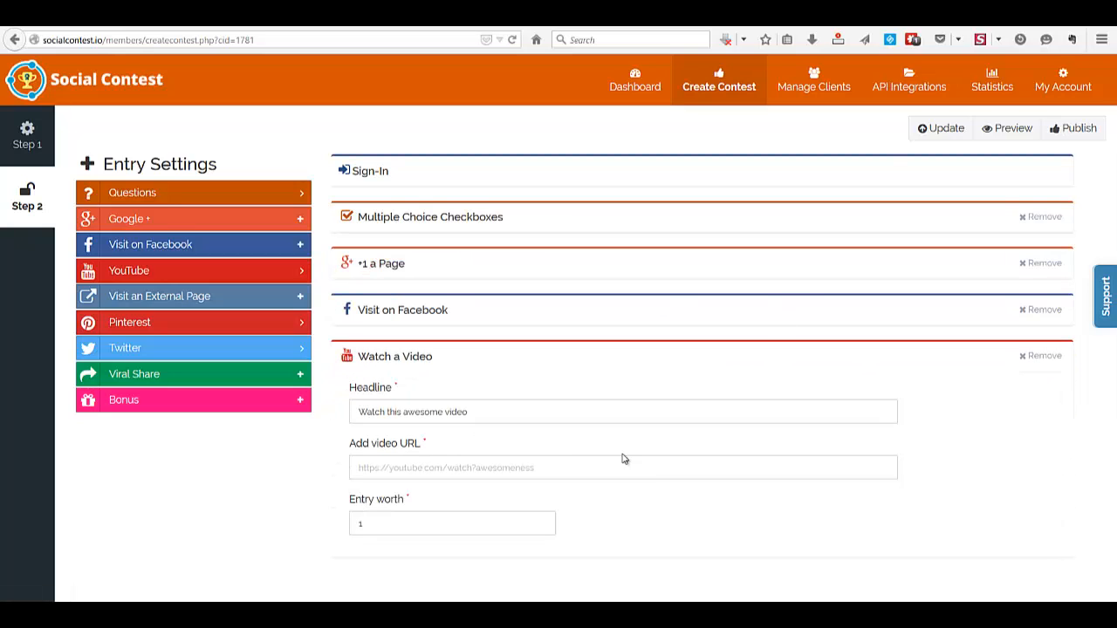
click(476, 468)
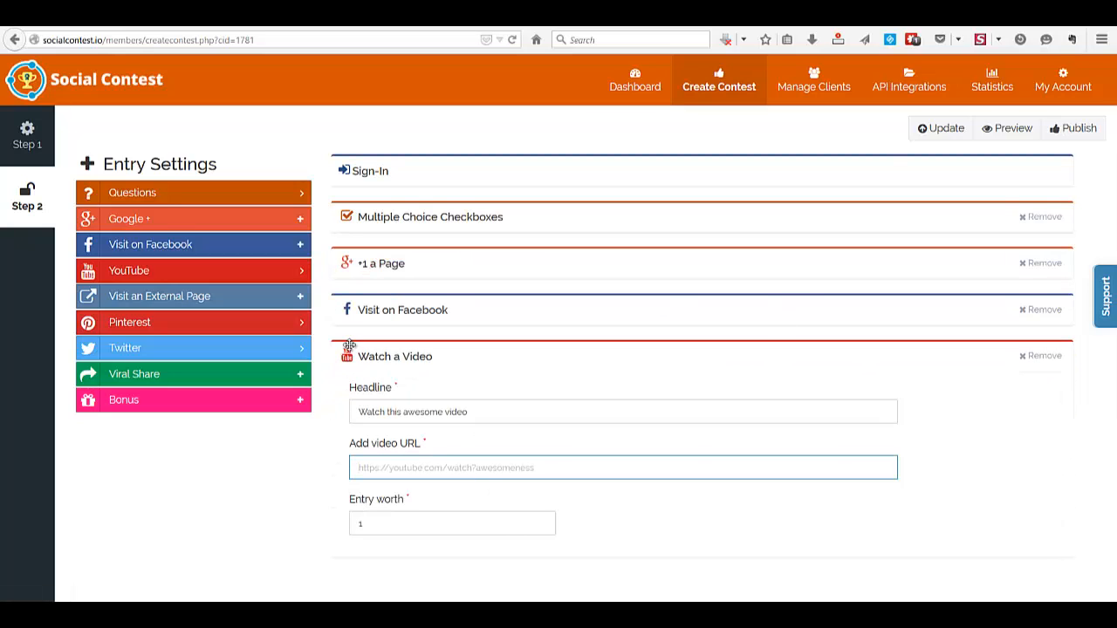
Add a Visit an External Page entry and go through its headline, page URL and HTML fields
click(300, 276)
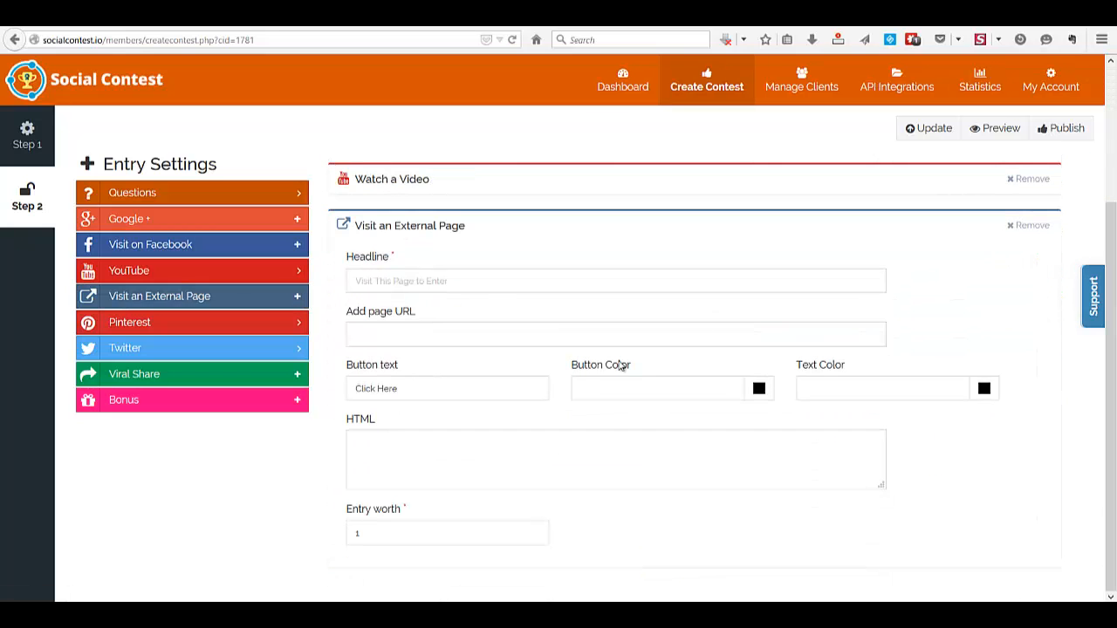
click(473, 282)
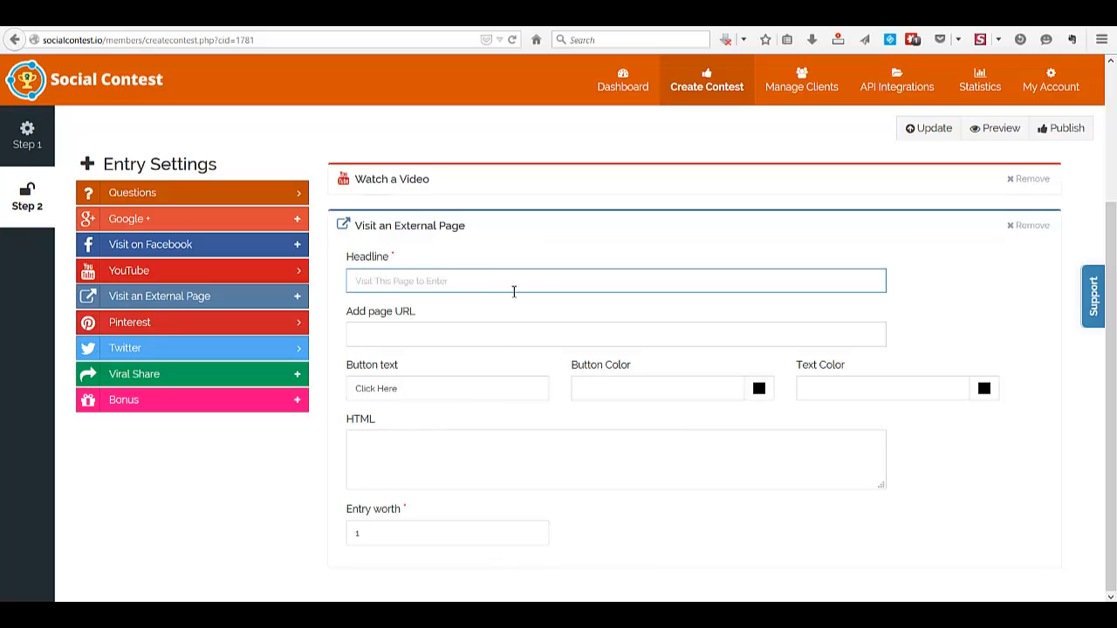
click(407, 336)
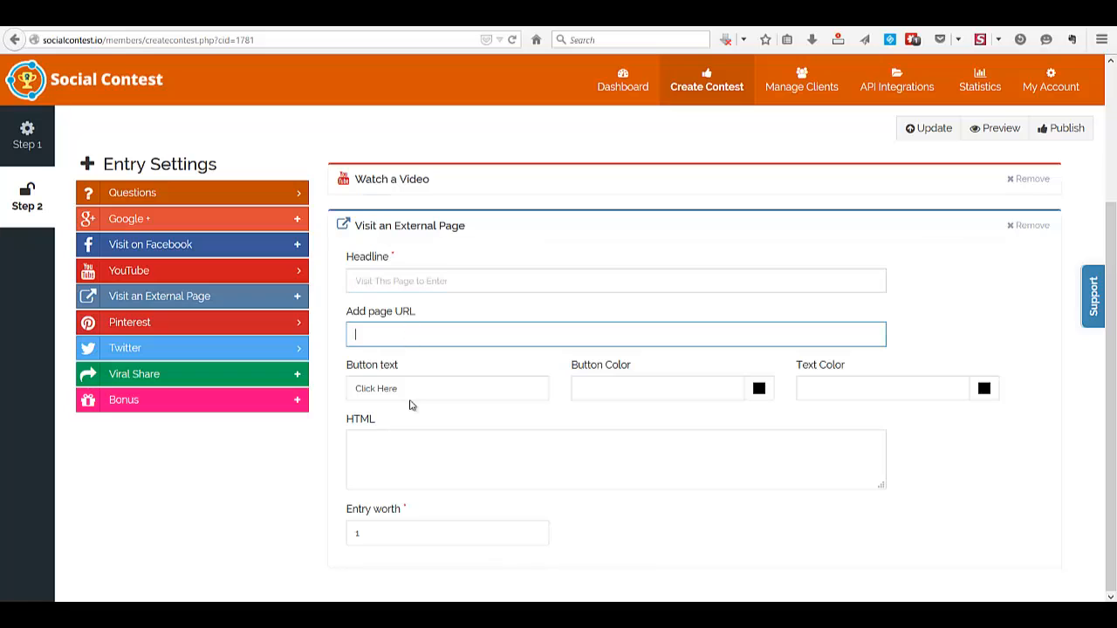
click(419, 460)
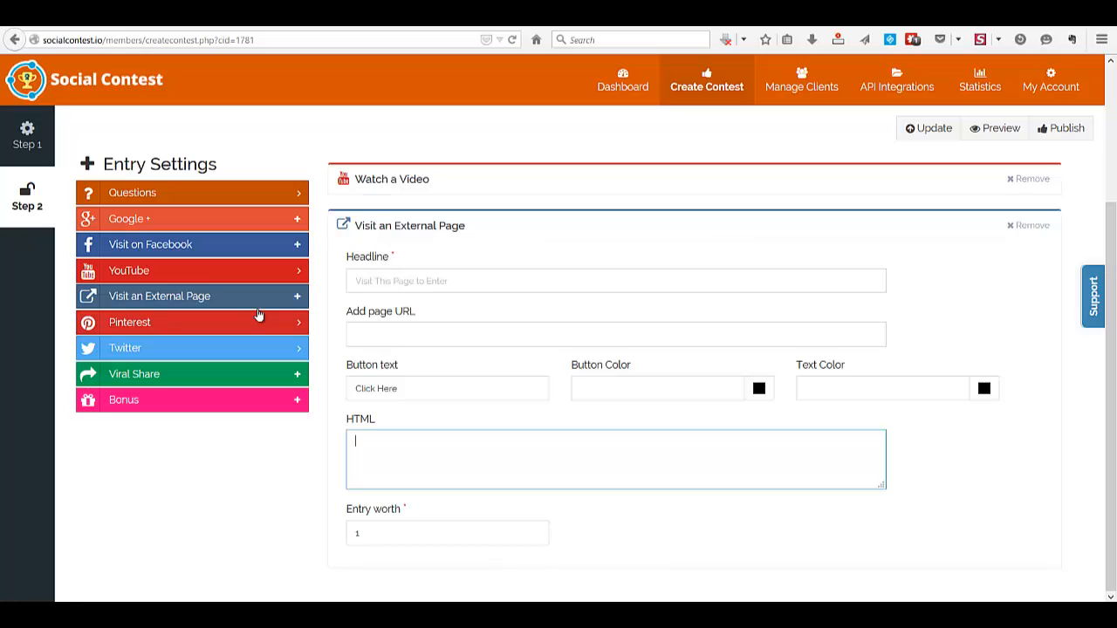
Add a Pin Image on Pinterest entry and set its worth to 2 entries
click(303, 326)
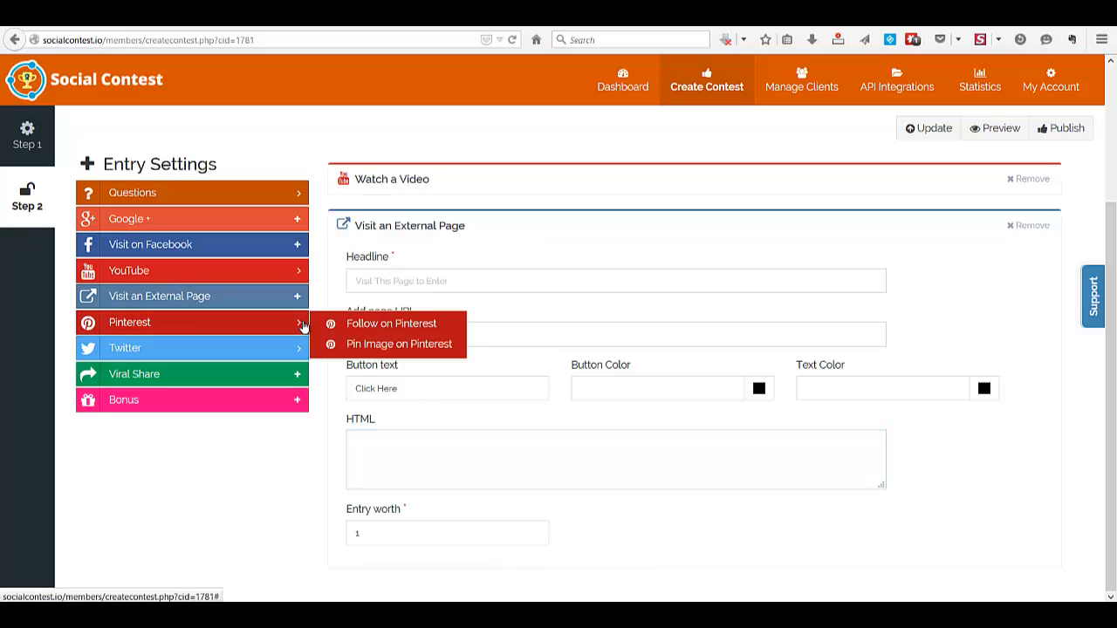
click(380, 345)
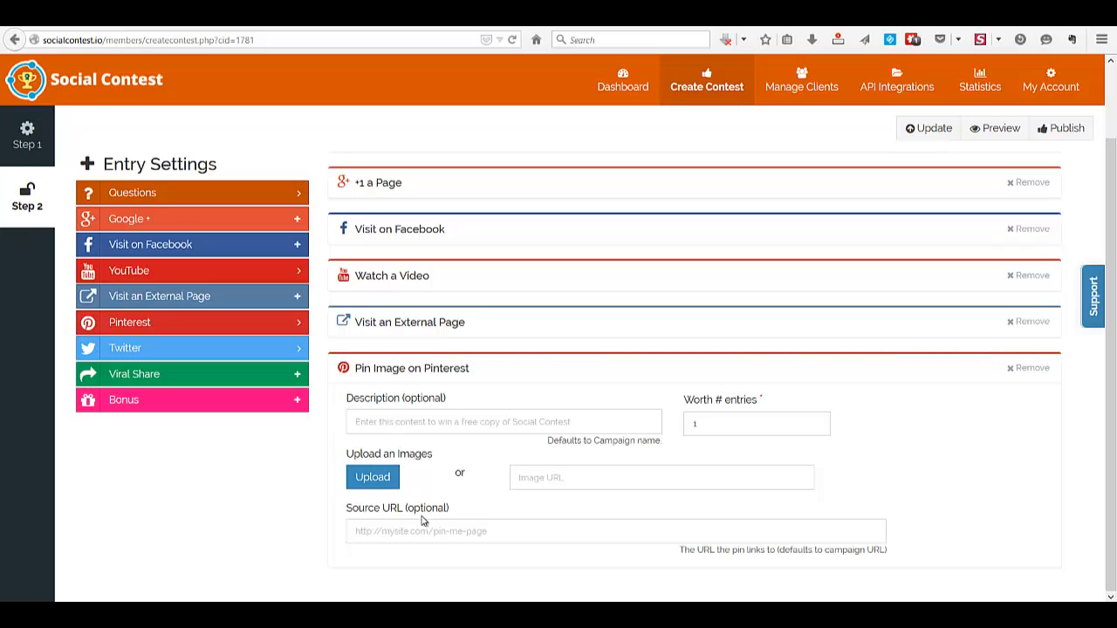
click(427, 532)
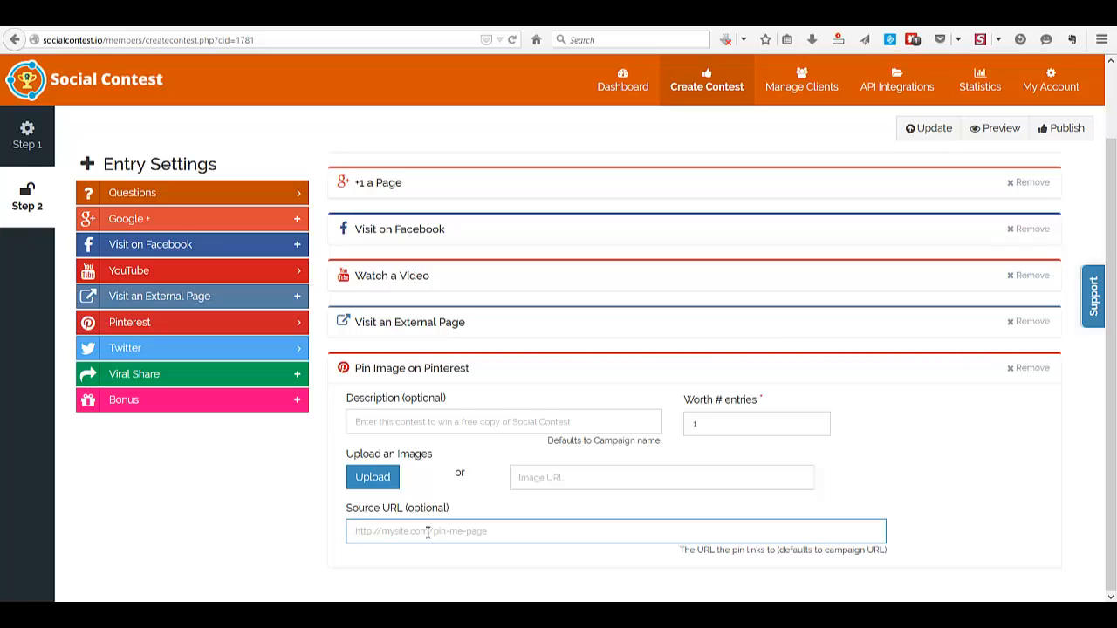
click(391, 423)
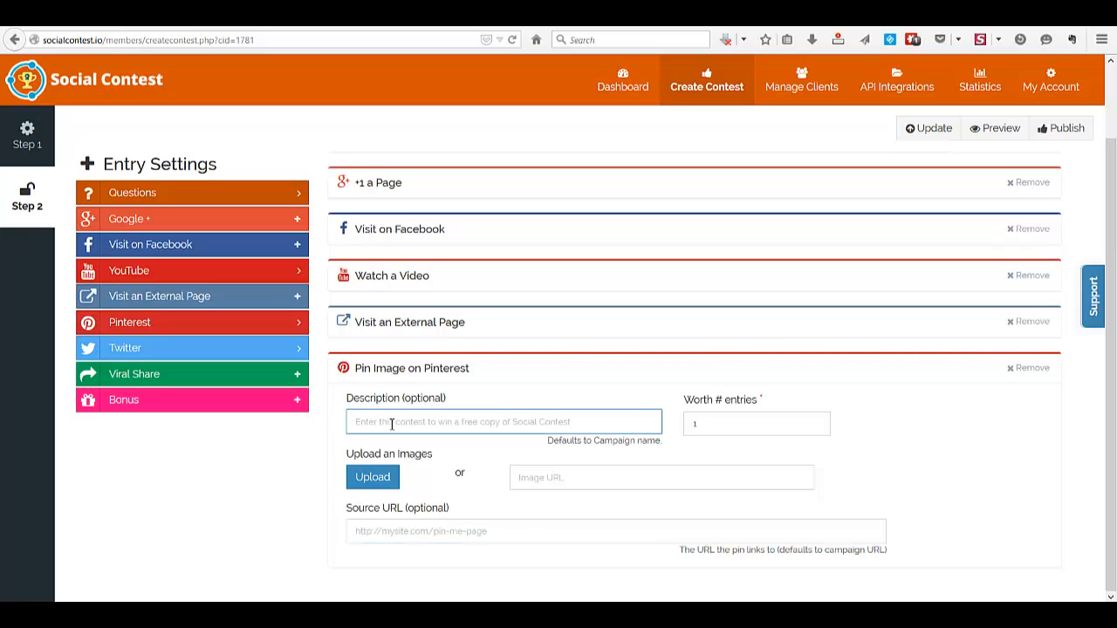
double_click(712, 422)
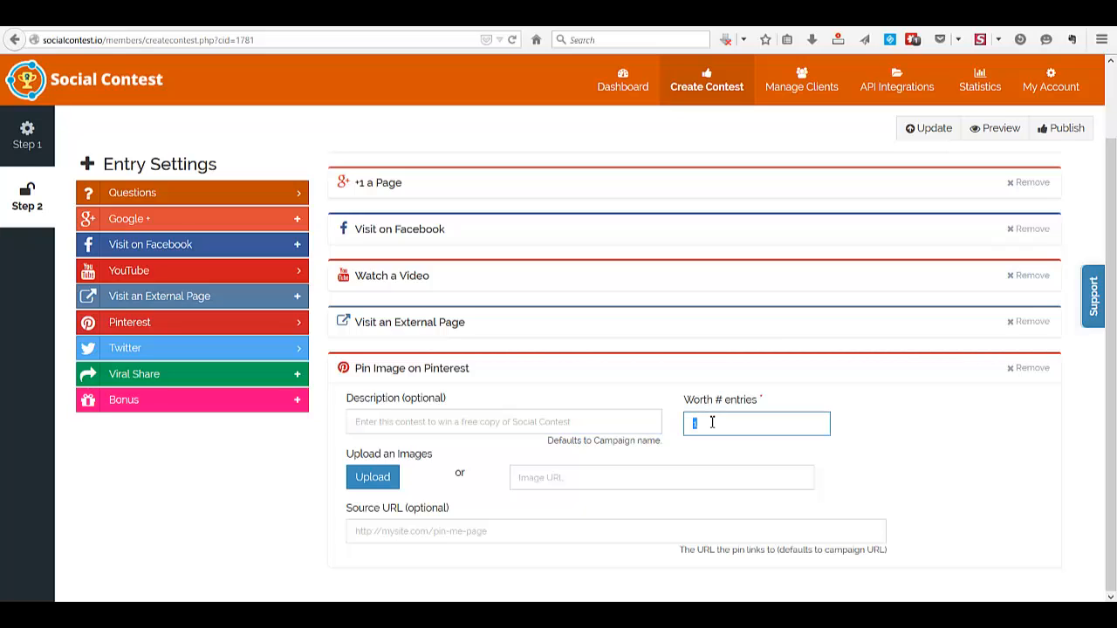
text(2)
Add a Viral Share entry that allows sharing on Email, Facebook, Twitter and Google+, and select its entry worth value
click(299, 353)
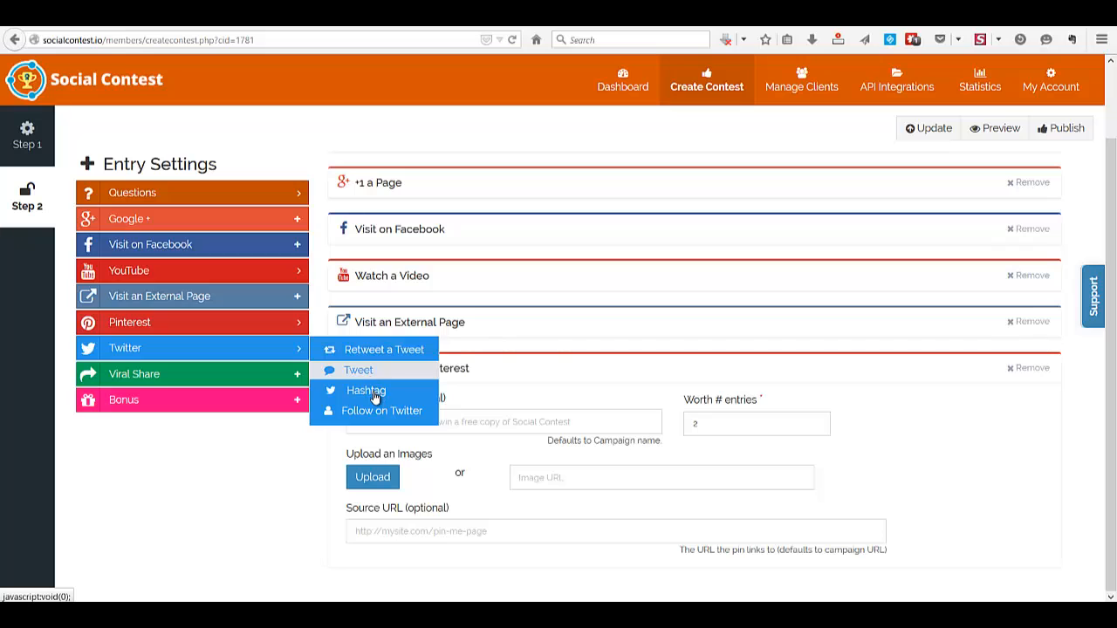
click(296, 377)
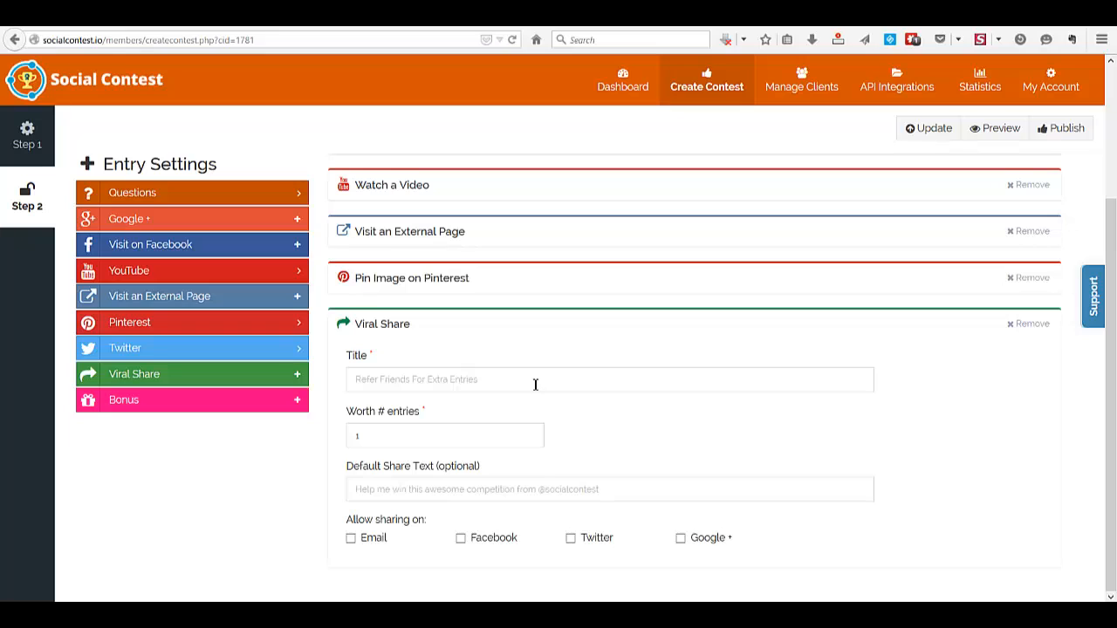
click(350, 538)
click(460, 538)
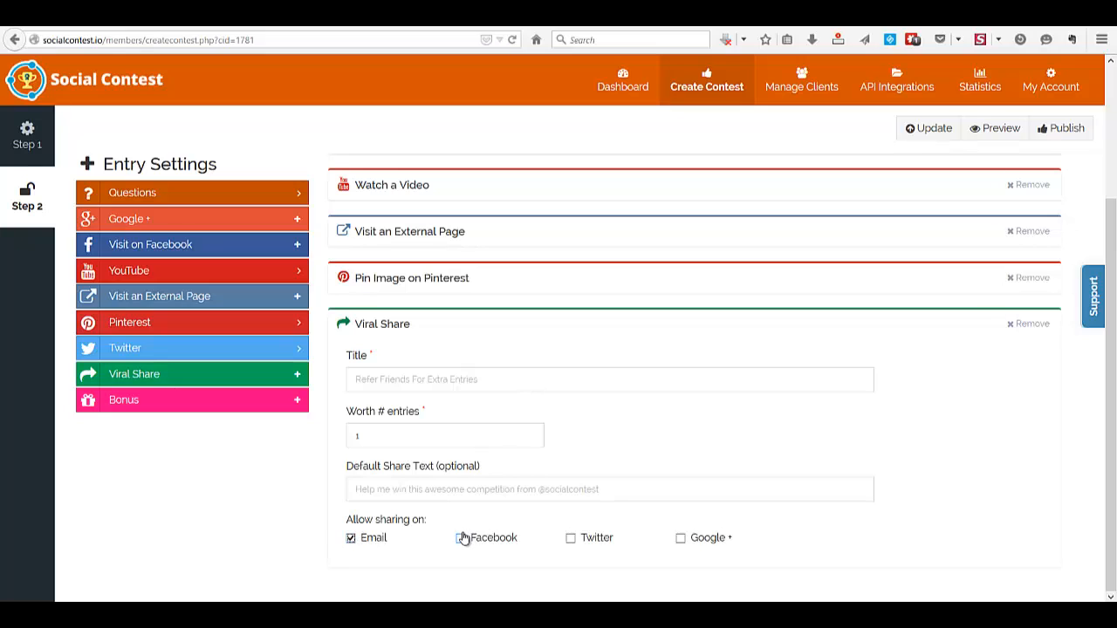
click(571, 538)
click(681, 538)
double_click(390, 433)
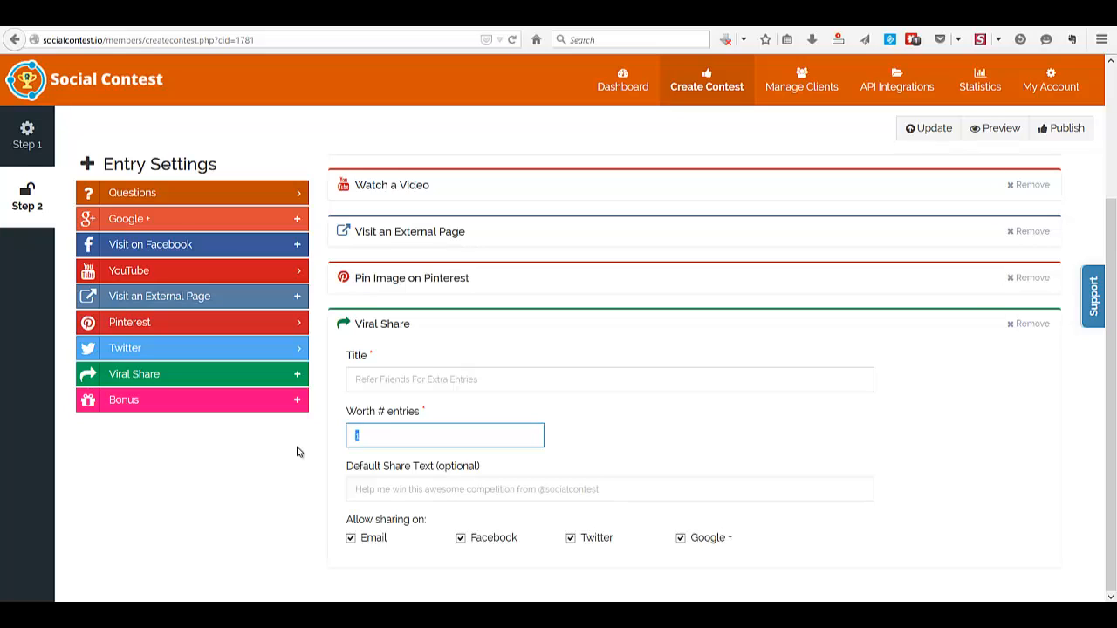
Add a Bonus entry, set its entry worth to 5, and place the cursor in its headline
click(298, 402)
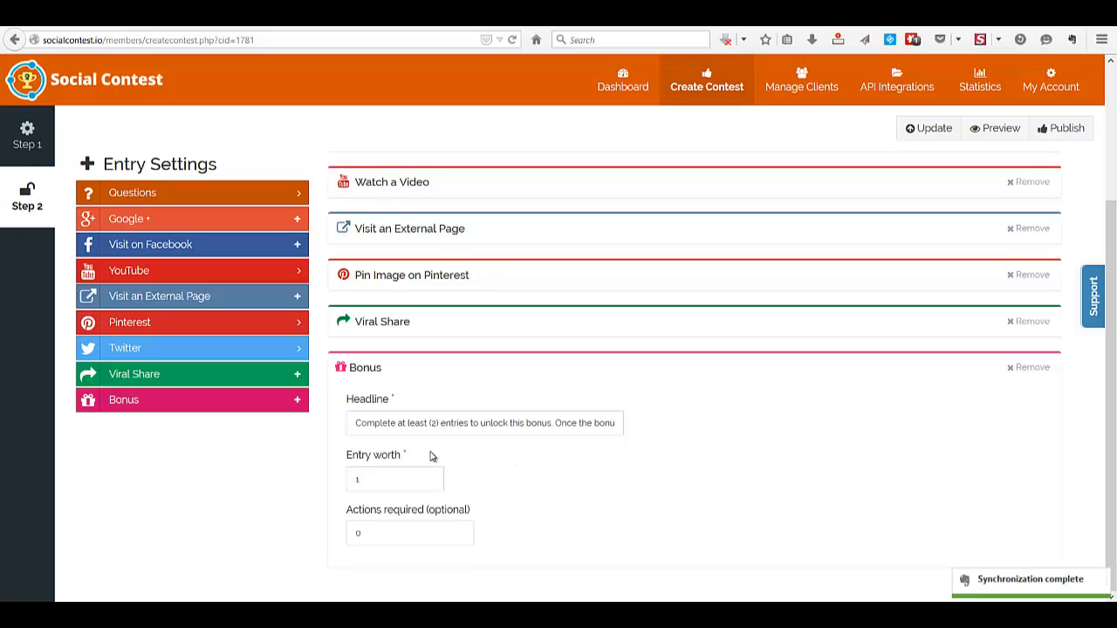
double_click(383, 481)
text(5)
click(462, 425)
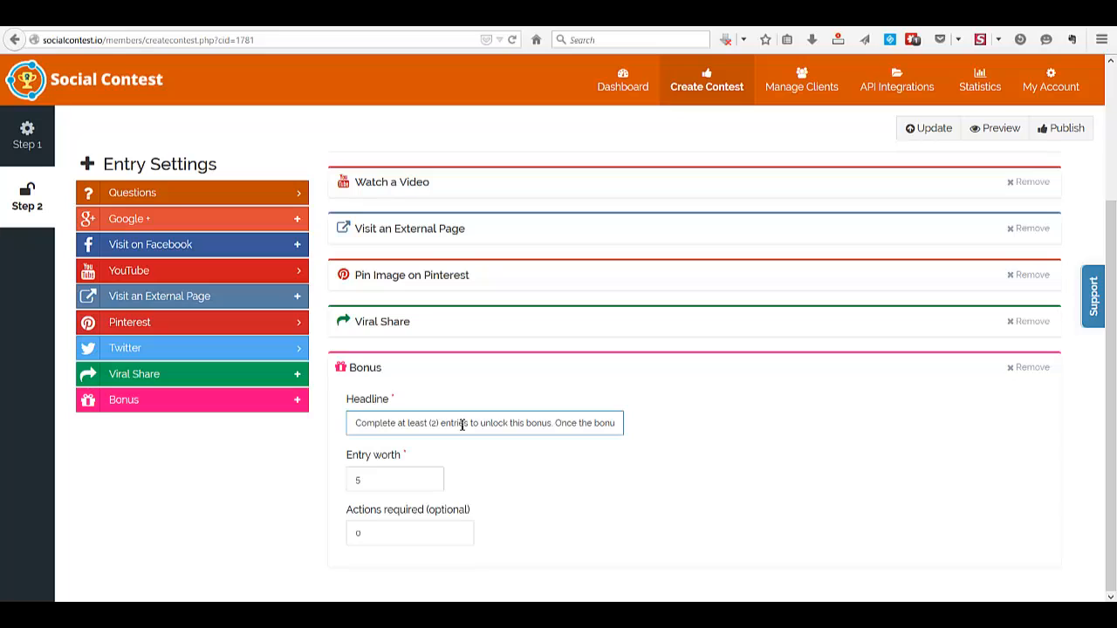
Go to the contest dashboard, view the sharing options for the TastesofIndia Contest, and close them
click(632, 80)
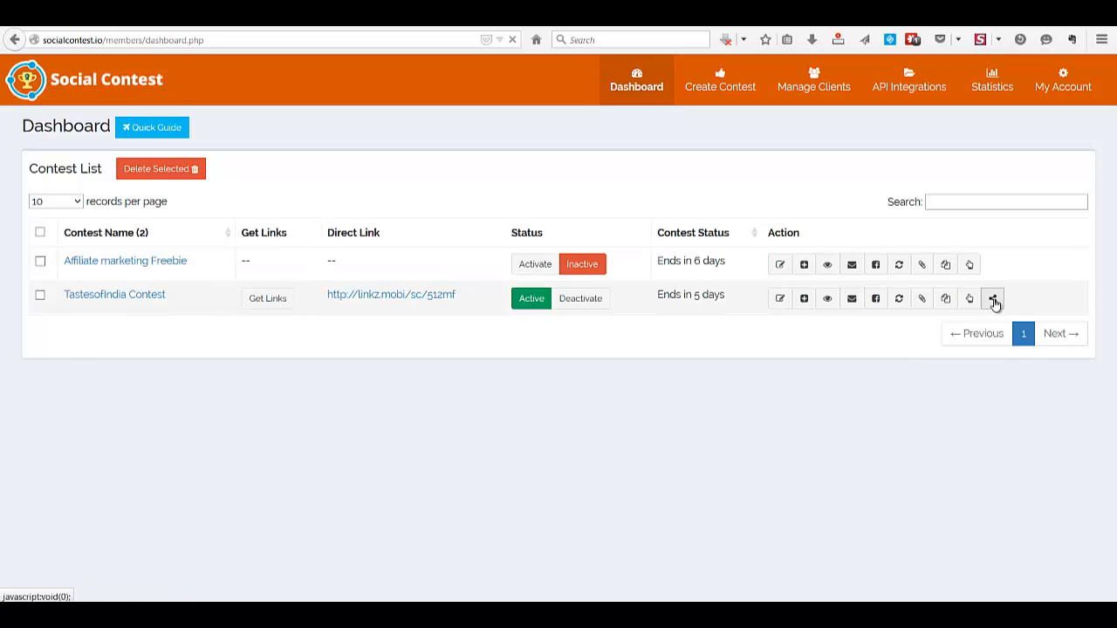
click(993, 299)
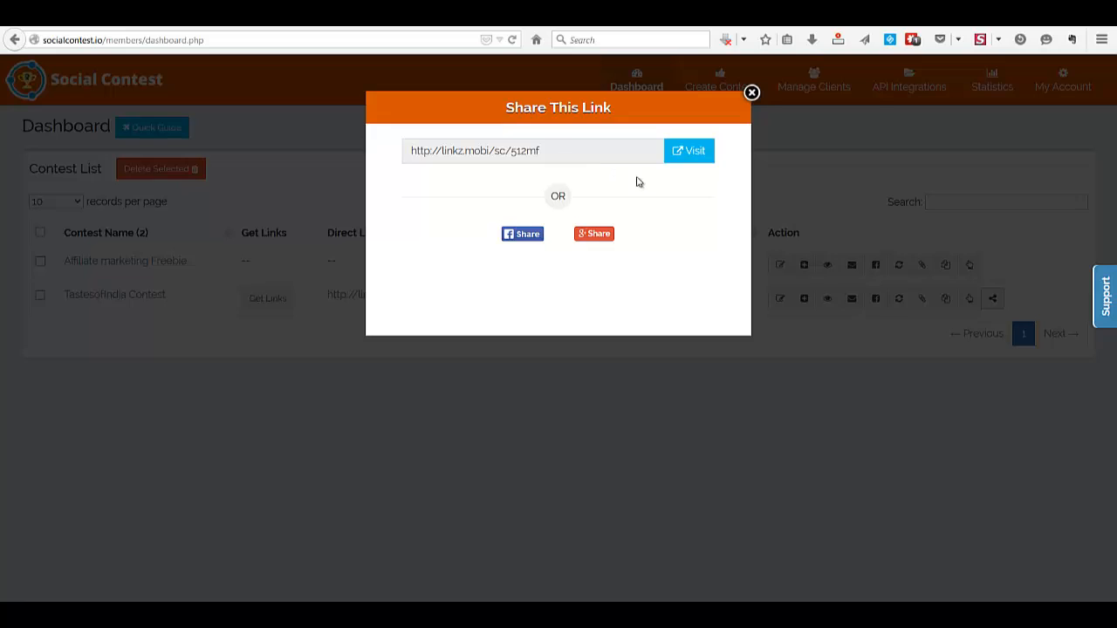
click(751, 92)
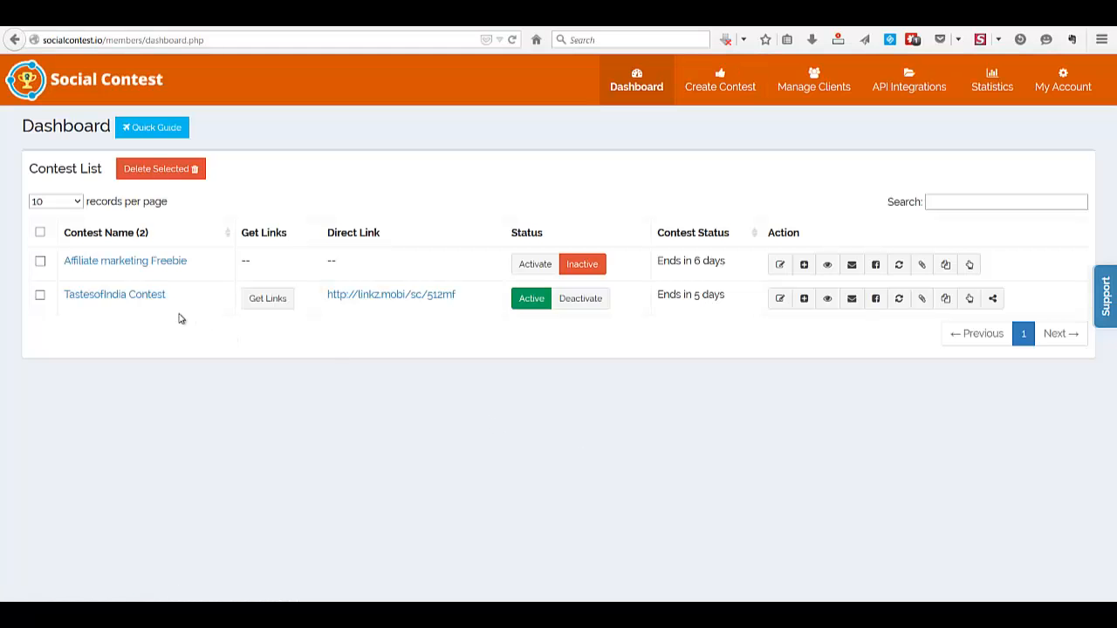
Examine the page tab choices for installing the TastesofIndia Contest through its links dialog, and close the dialog
click(268, 299)
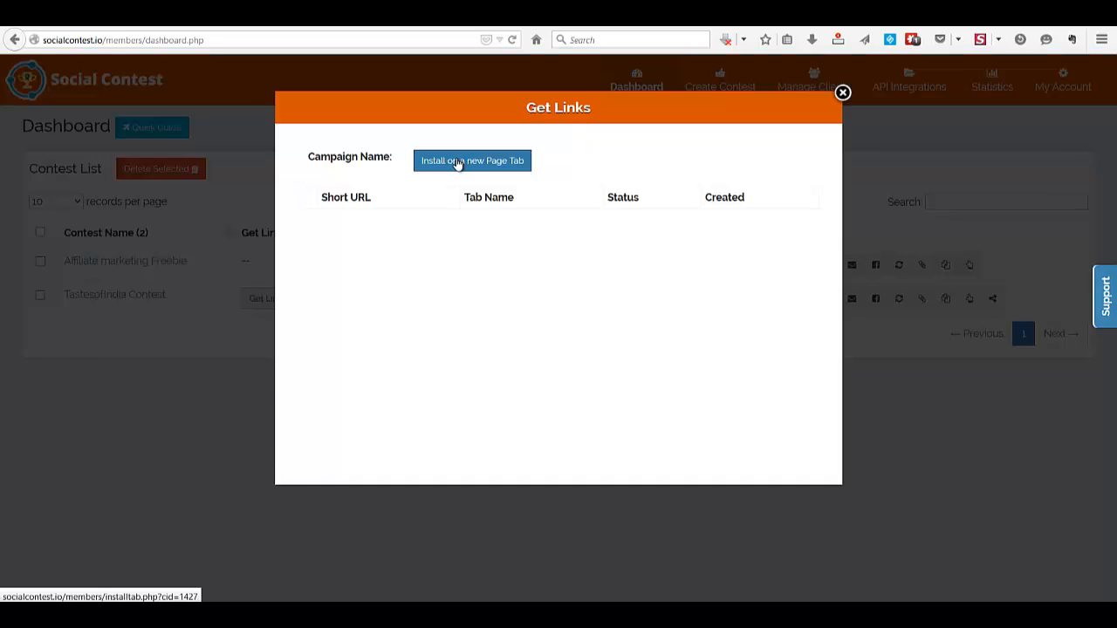
click(456, 162)
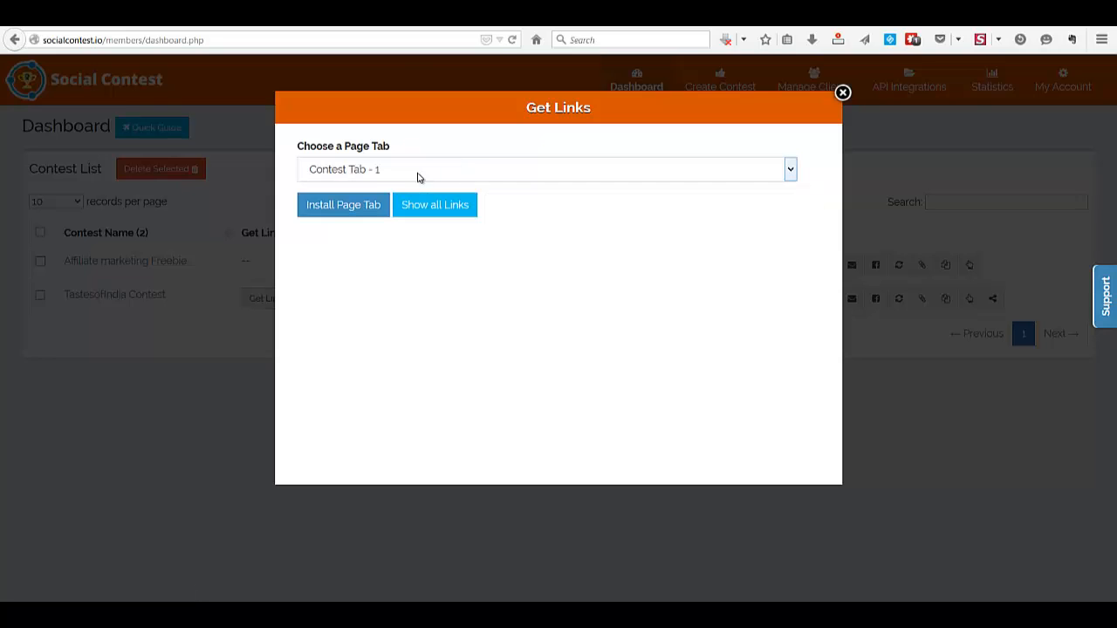
click(417, 173)
click(476, 385)
click(842, 92)
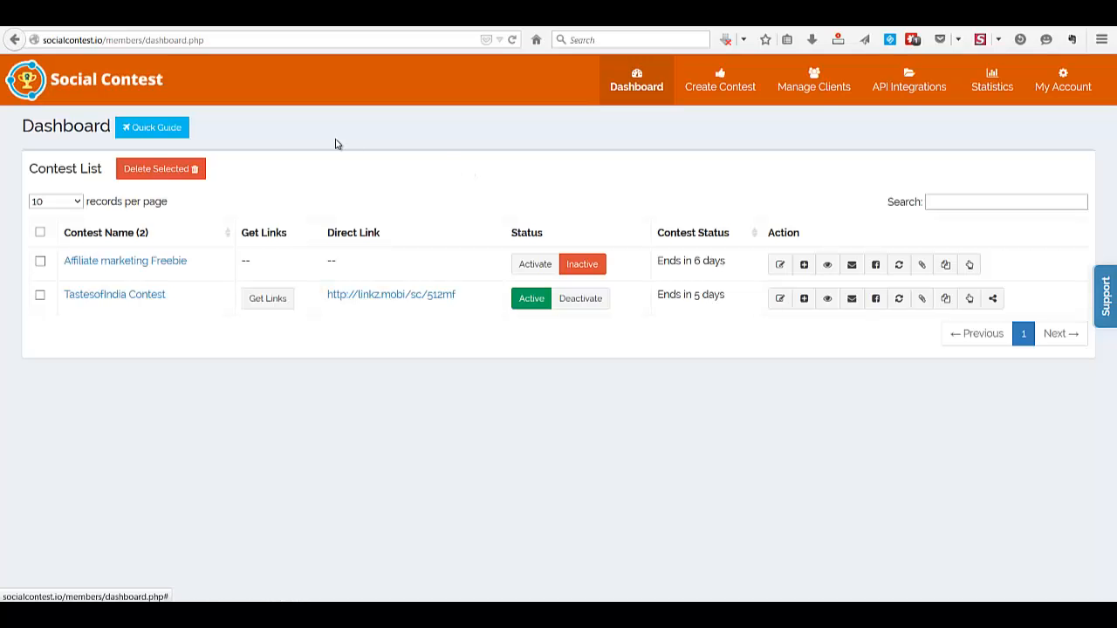